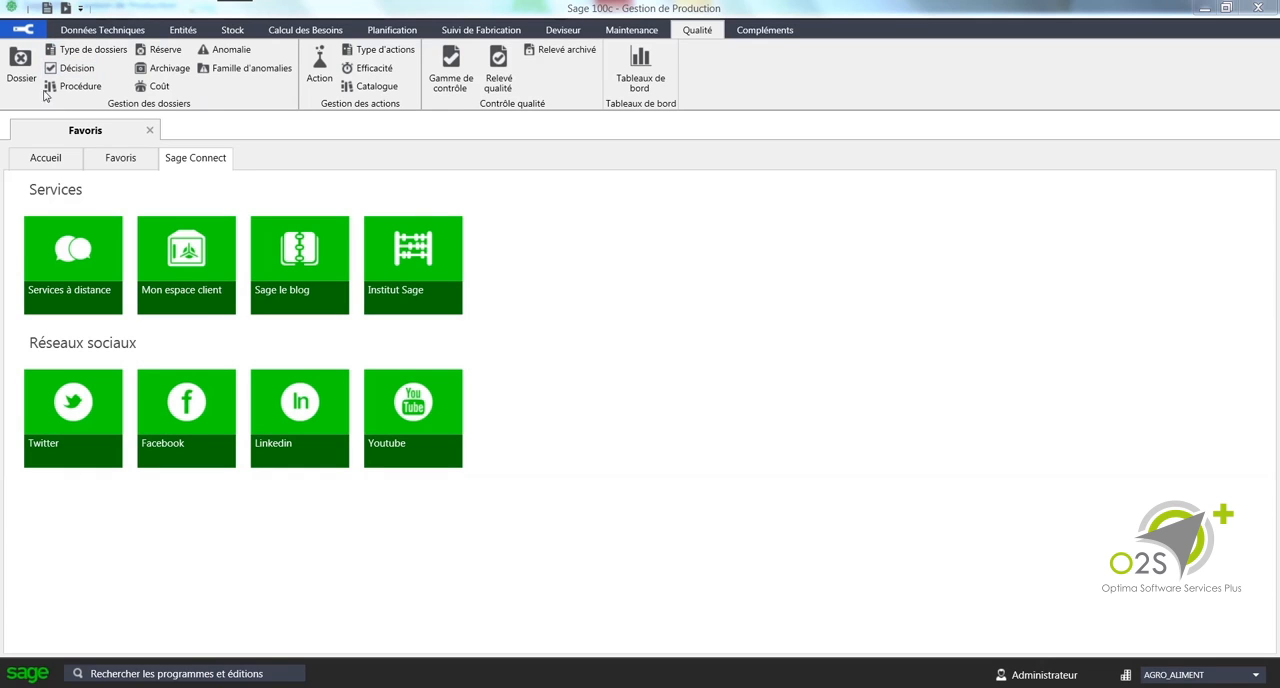
Step: Open the quality file "Erreur de couvercle" and examine its identification sheet, anomalies and analysis
left_click(20, 65)
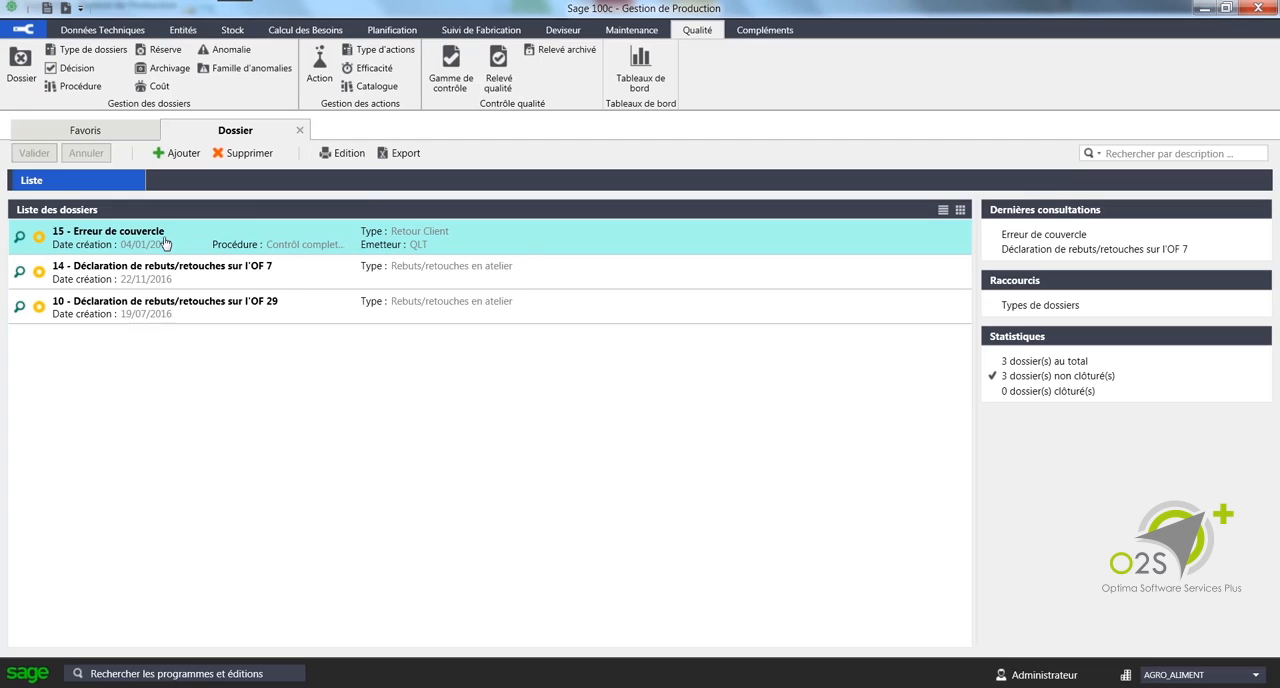
double_click(165, 243)
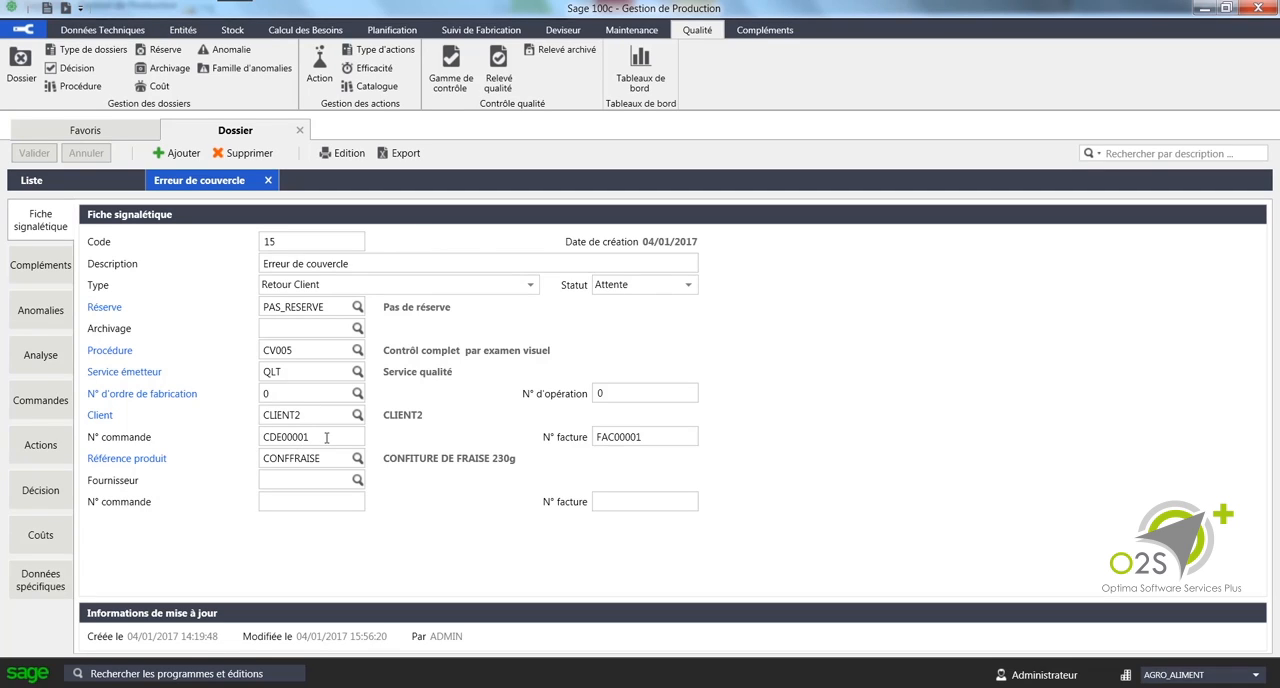
left_click(40, 310)
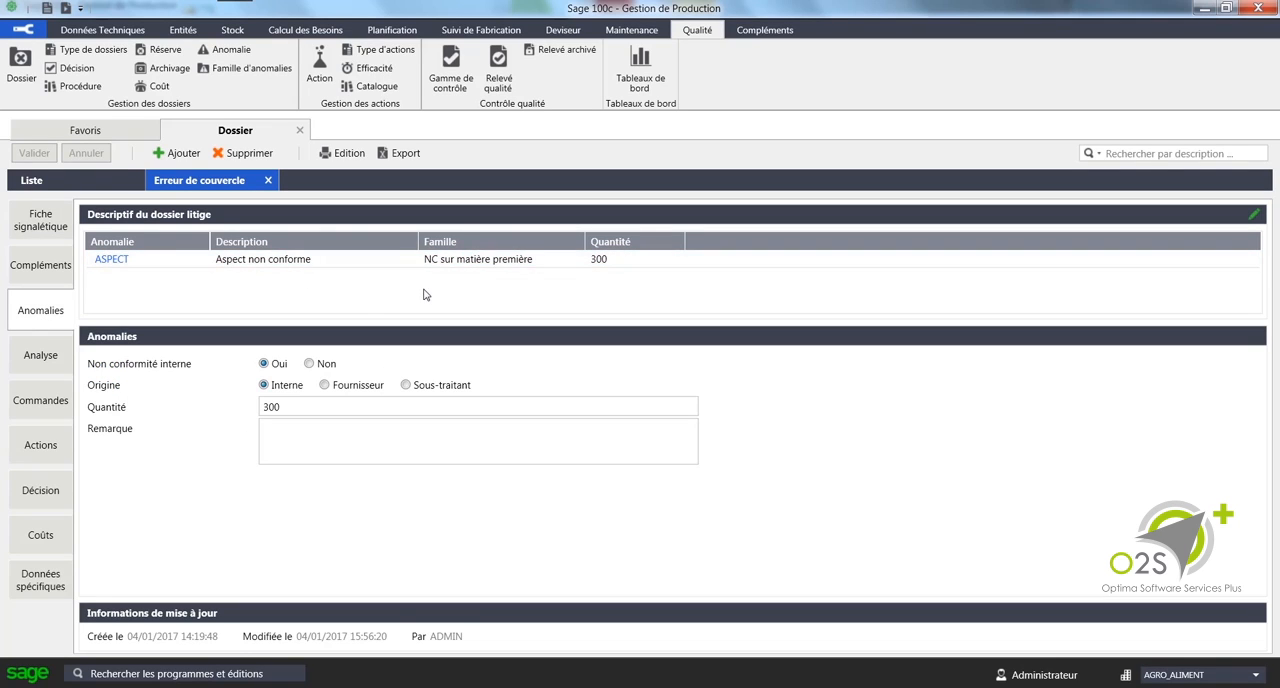
left_click(291, 265)
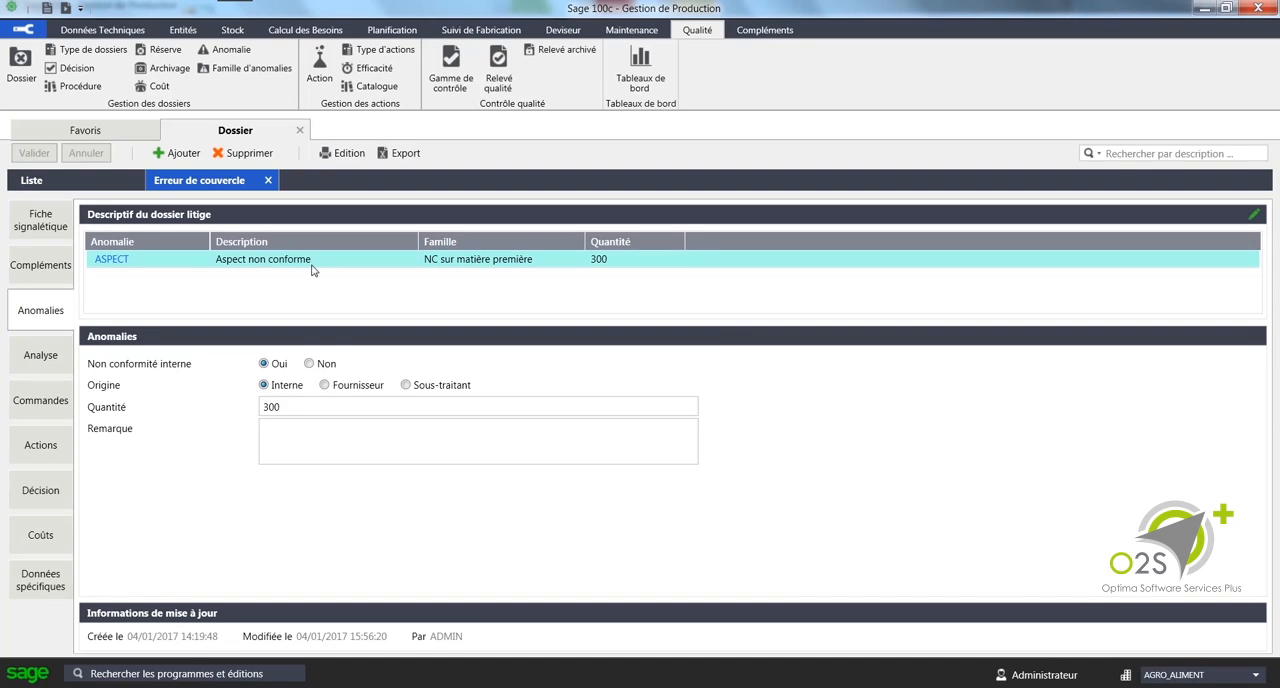
left_click(55, 358)
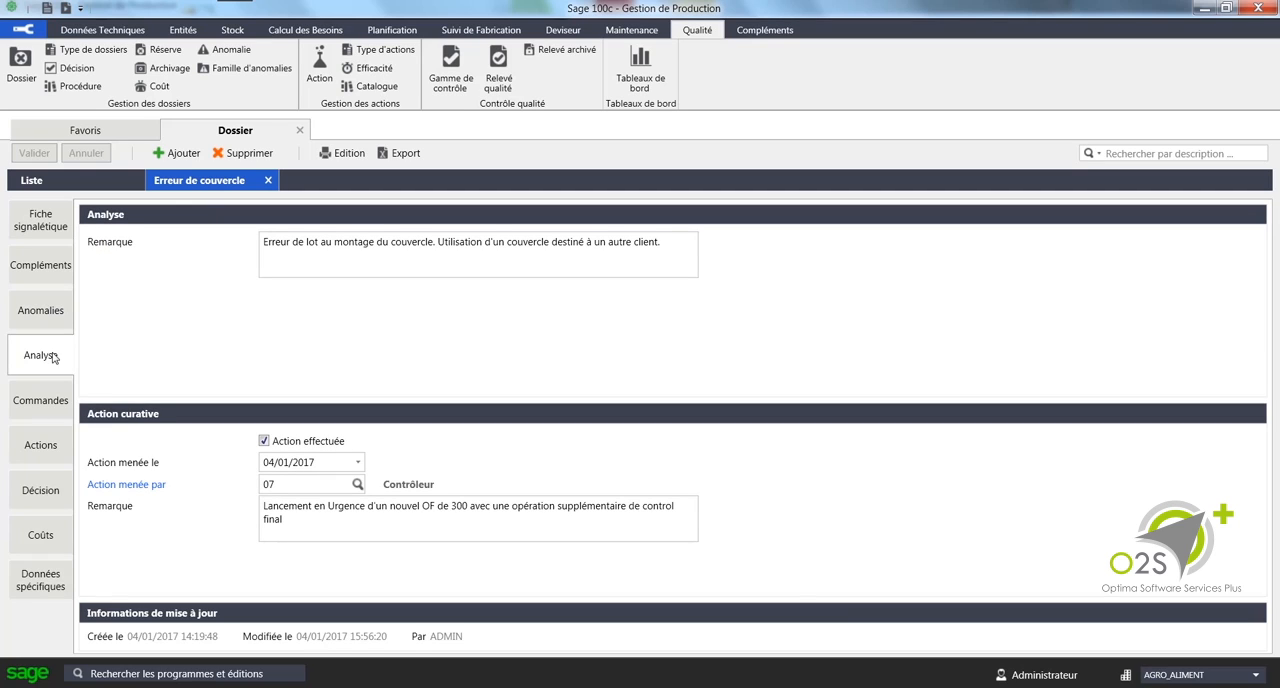
Step: Examine the quality file's curative and preventive actions and view their planning chart
left_click(55, 446)
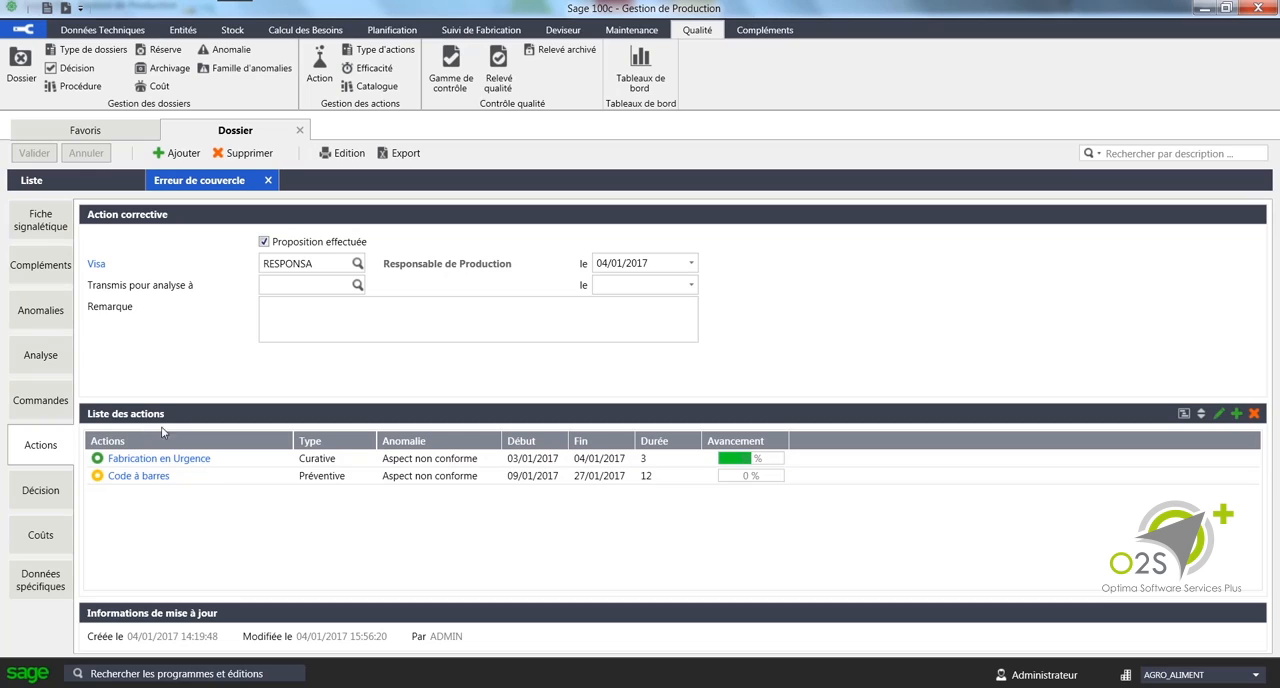
left_click(397, 460)
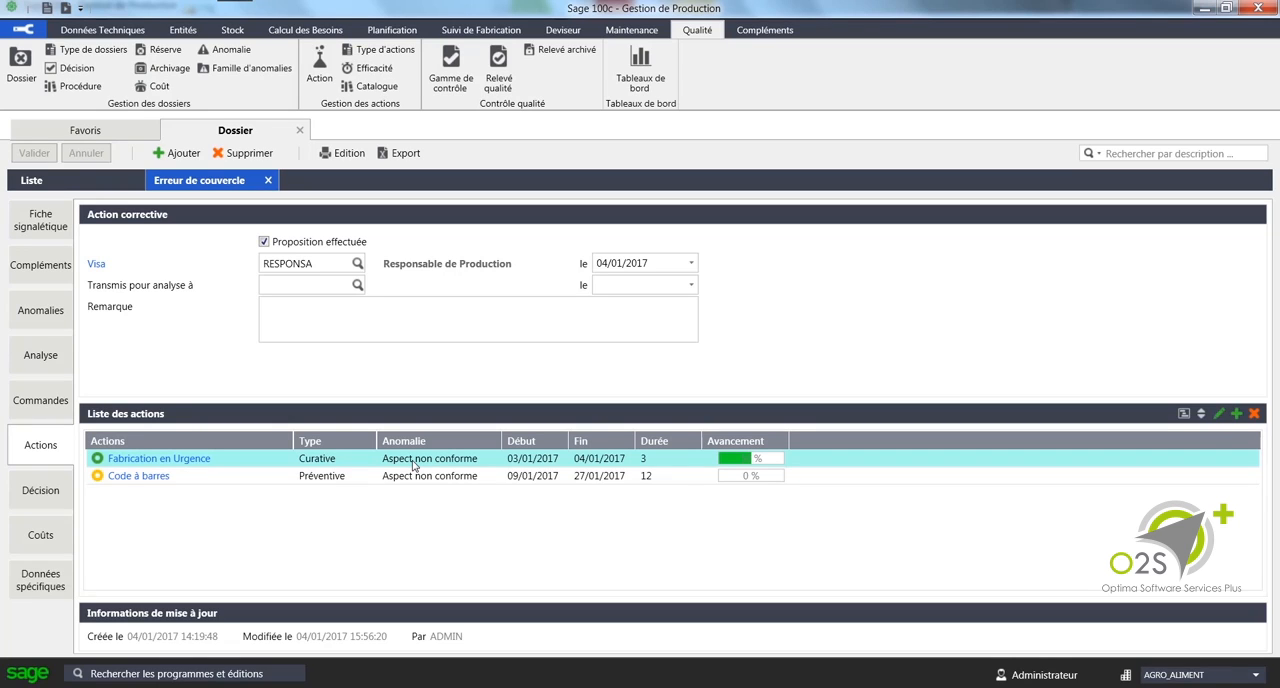
left_click(417, 477)
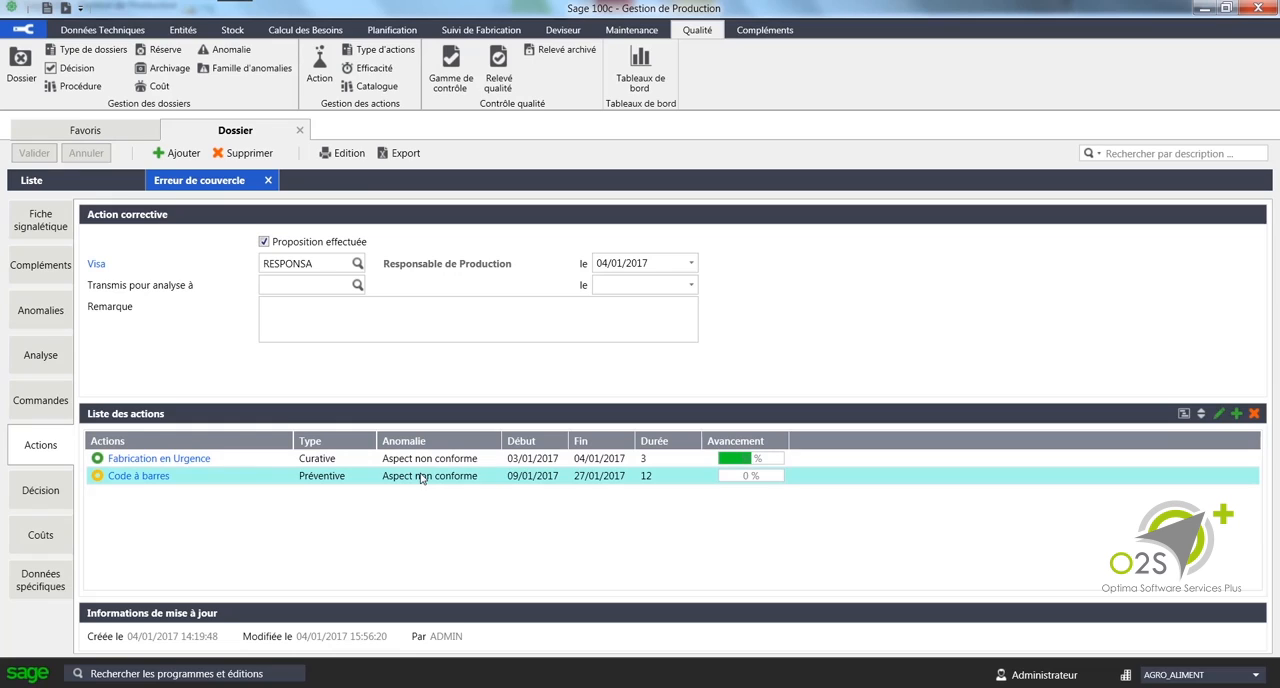
key("Up")
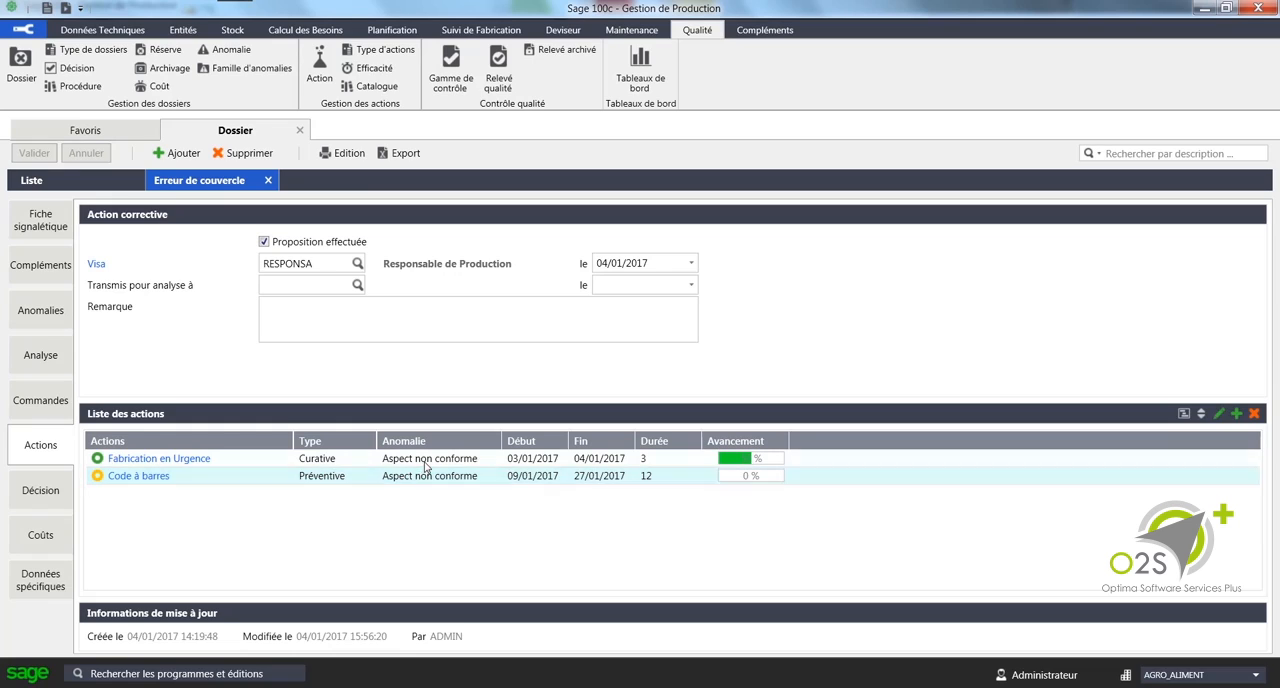
left_click(527, 475)
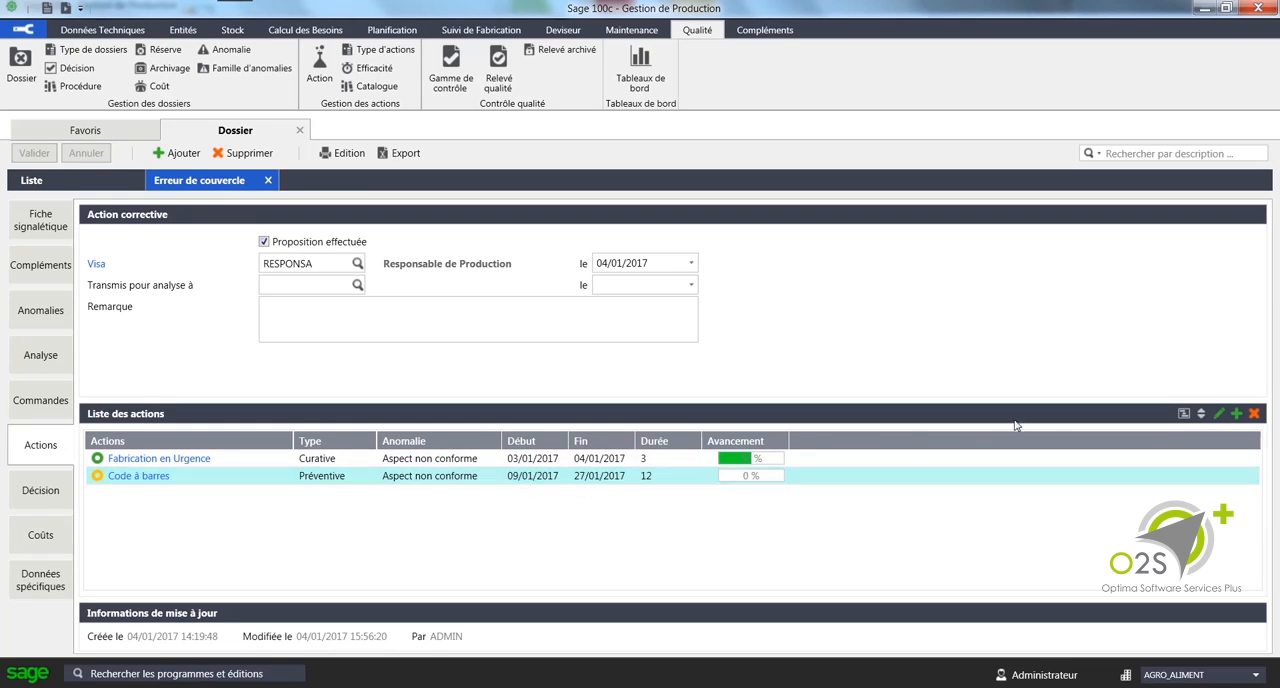
left_click(1185, 417)
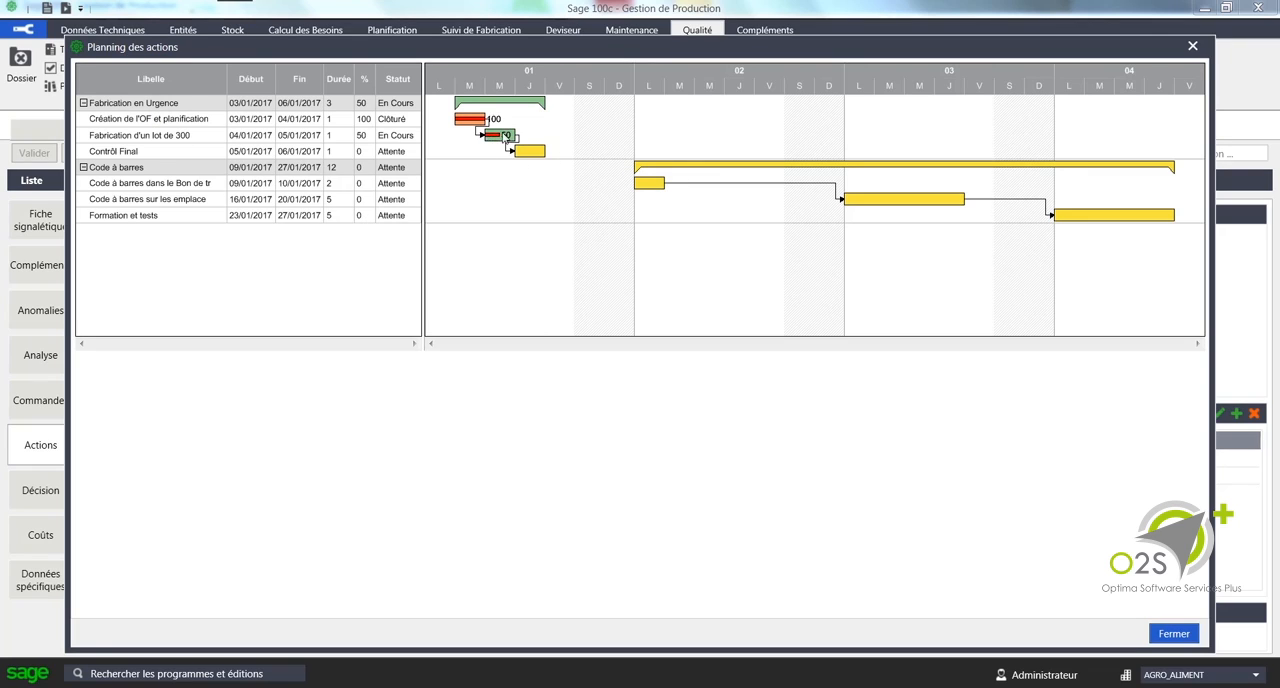
left_click(1193, 48)
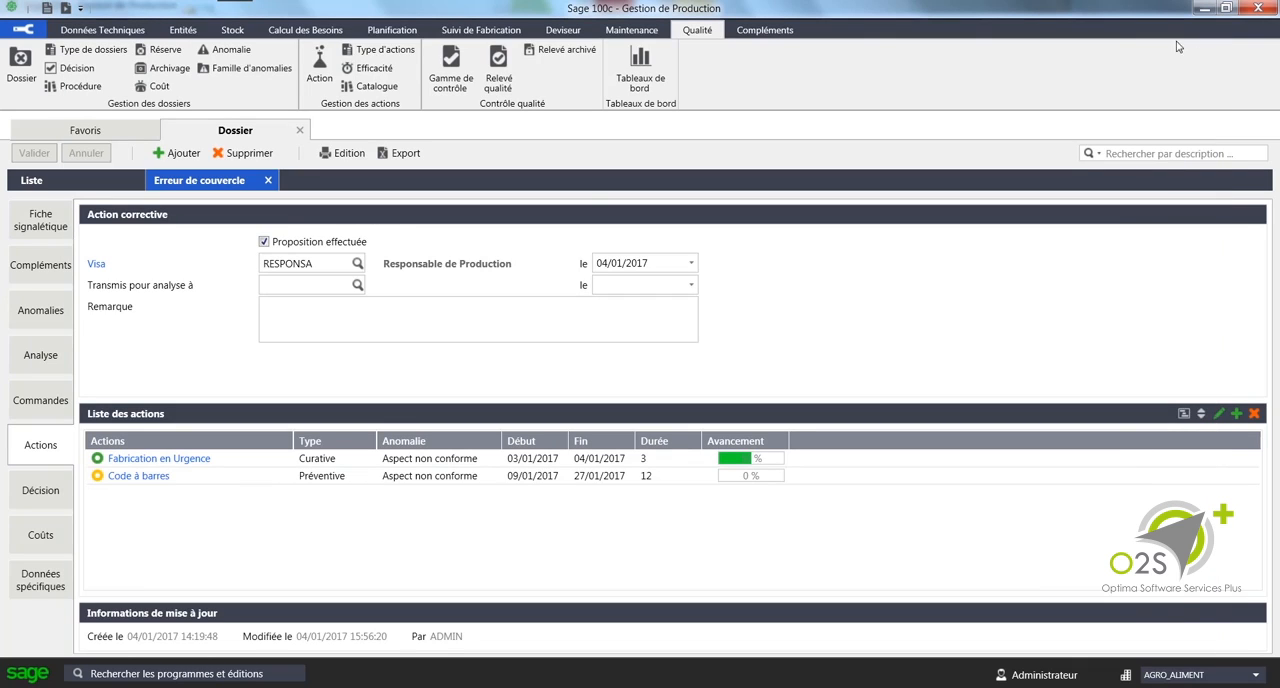
Step: Review the quality file's costs and its attached "Lettre de reclamation client" document, and close the file and its list
left_click(45, 540)
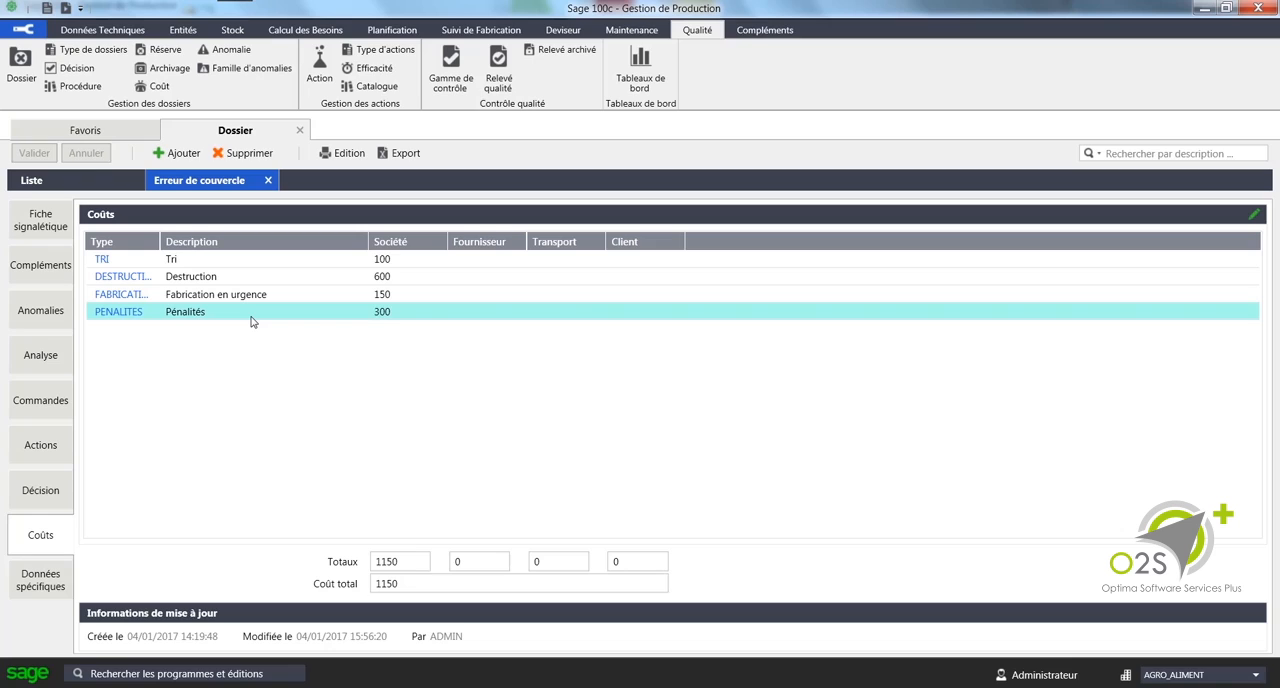
left_click(40, 580)
left_click(292, 262)
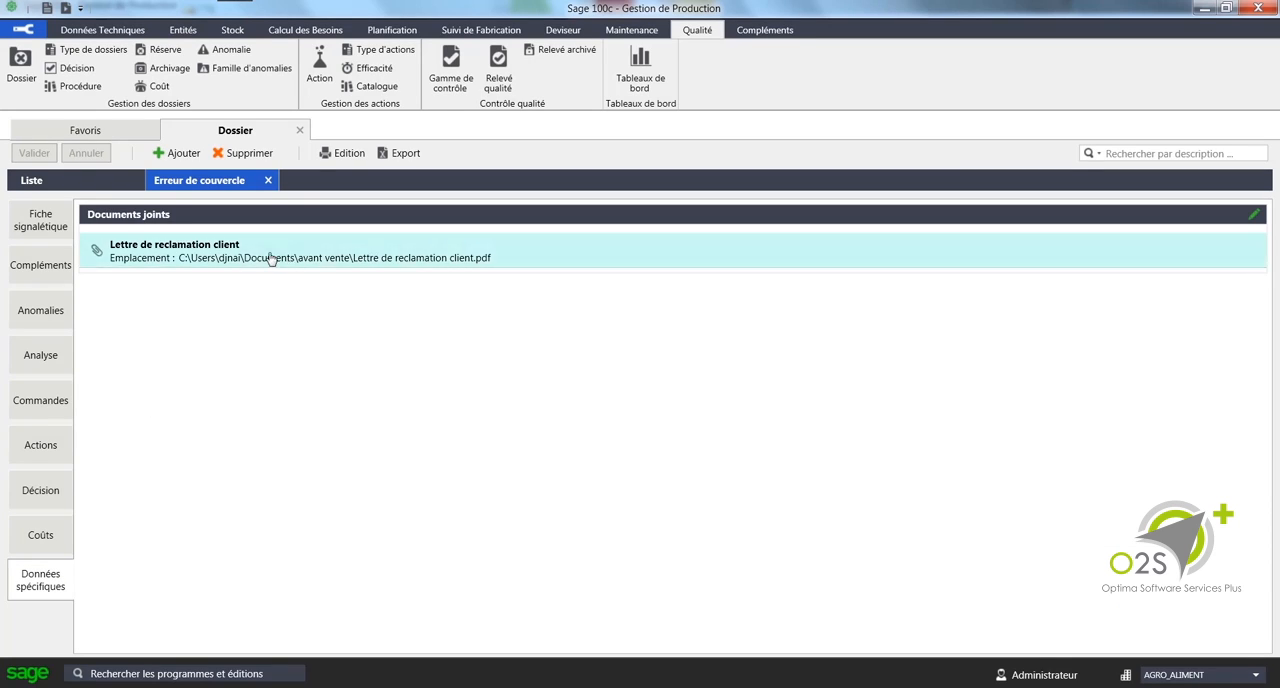
left_click(191, 263)
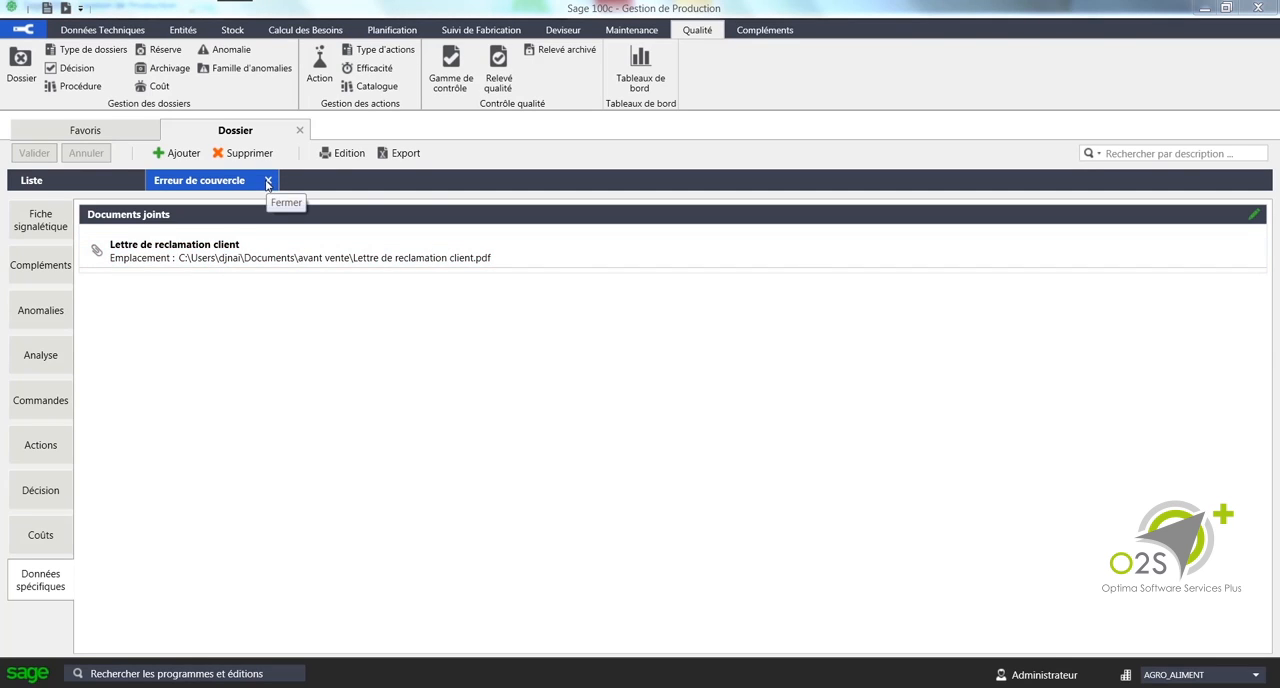
left_click(267, 181)
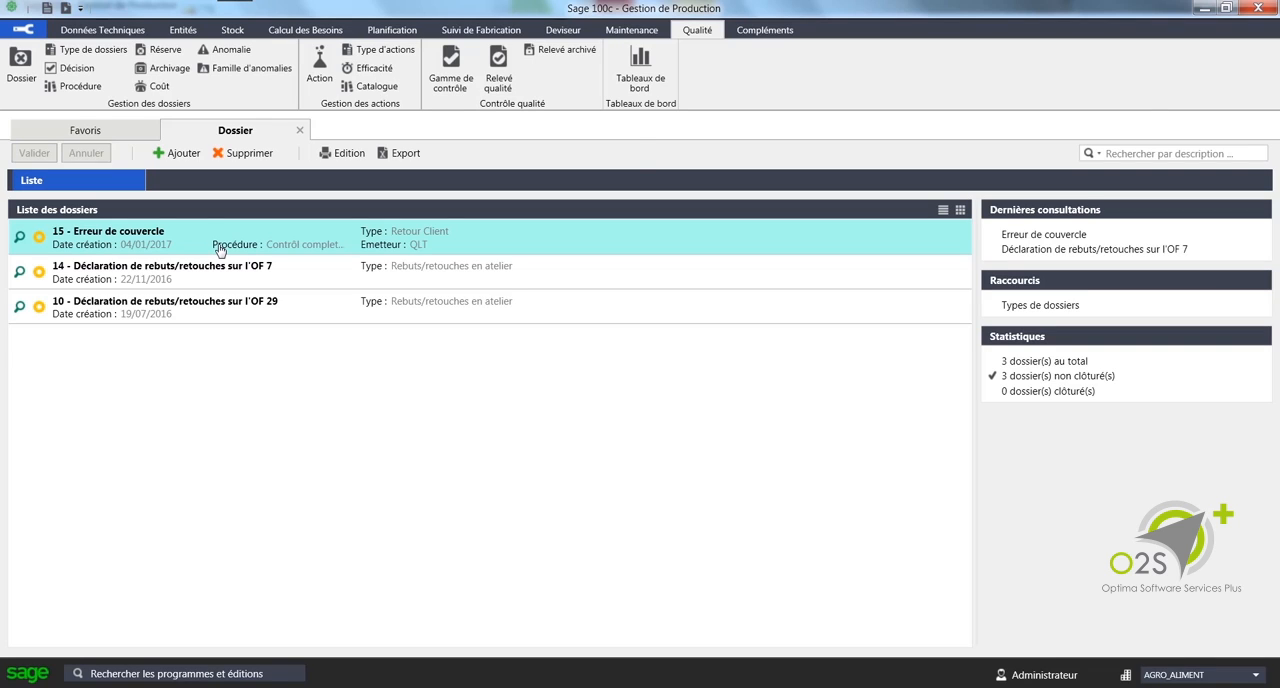
left_click(299, 130)
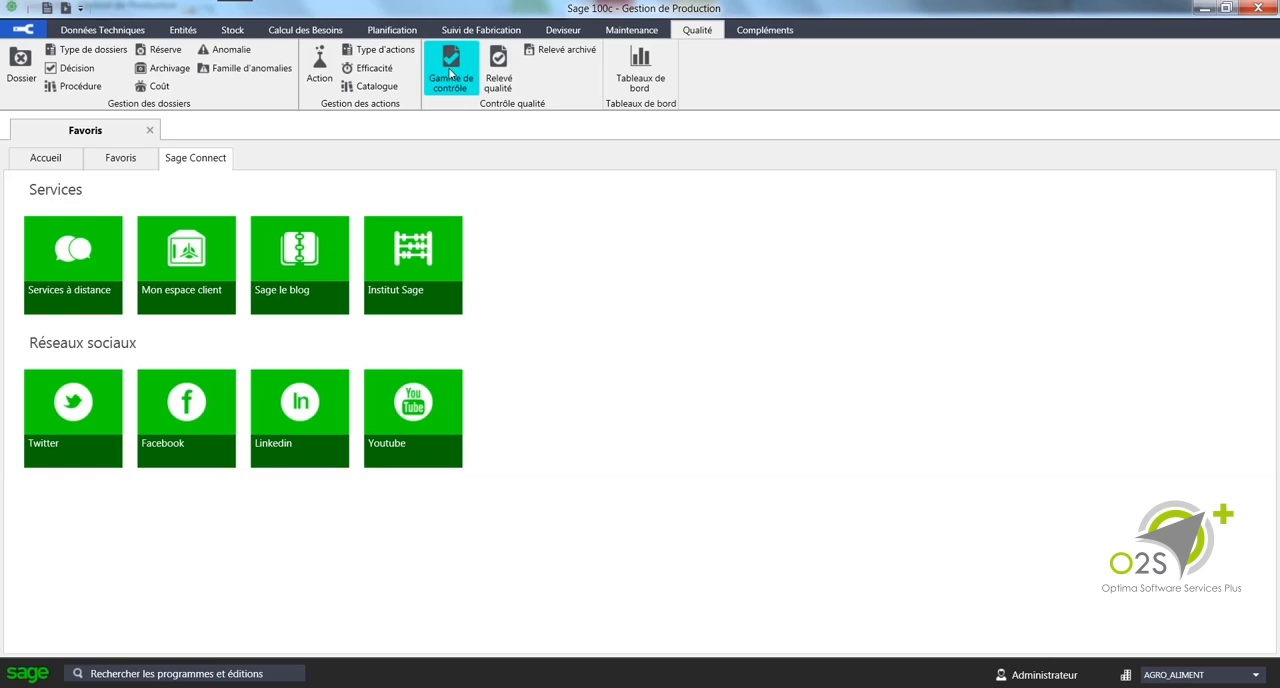
Step: Open the control plan MP_DE_L_OF (Contrôle de la MP de l'OF) and go through its list of operations
left_click(450, 72)
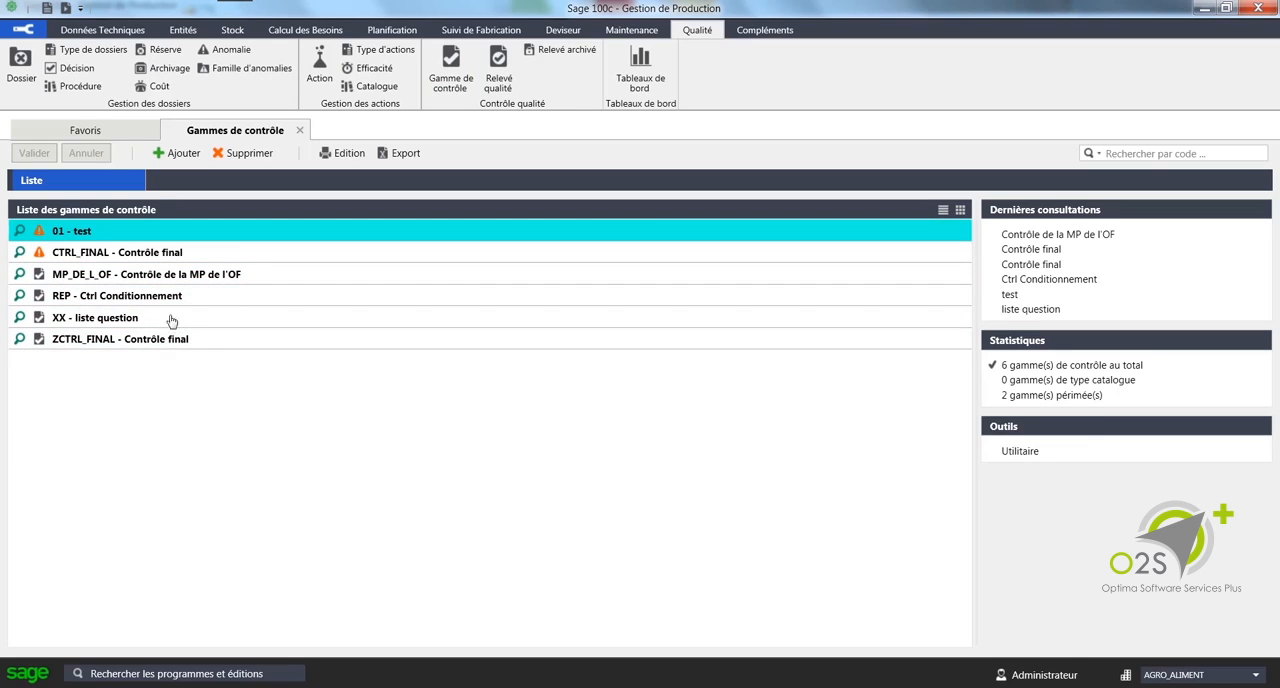
double_click(197, 274)
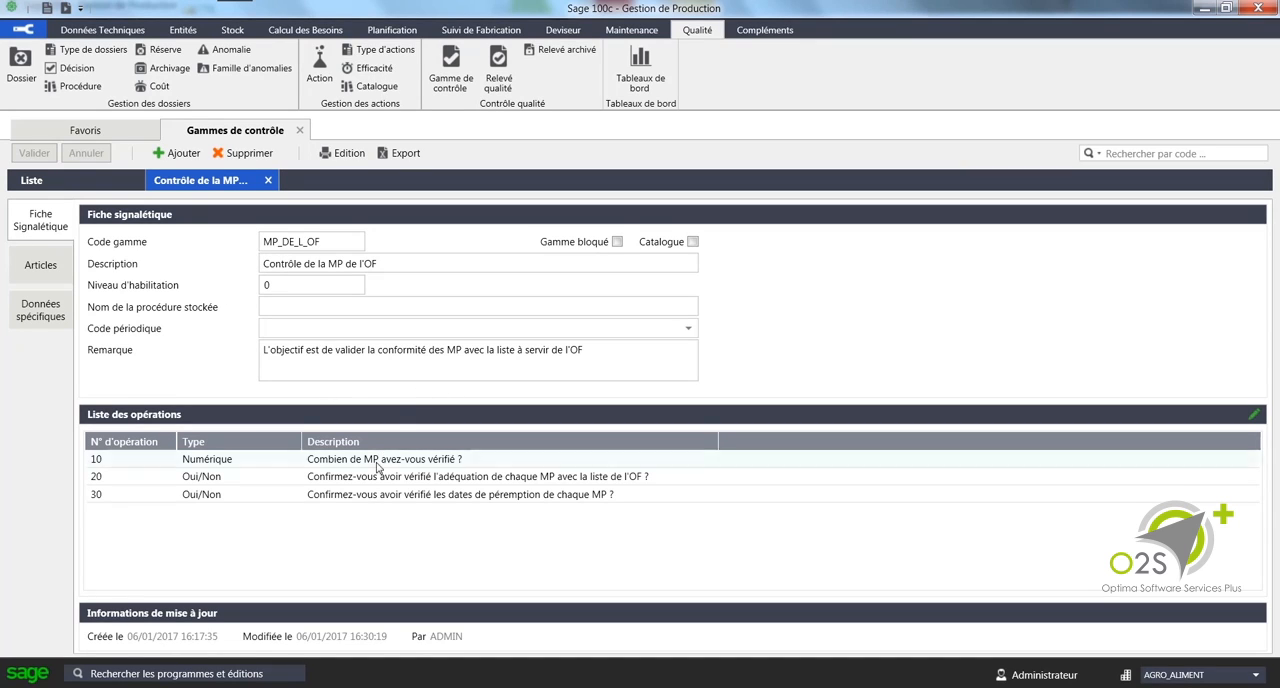
left_click(370, 496)
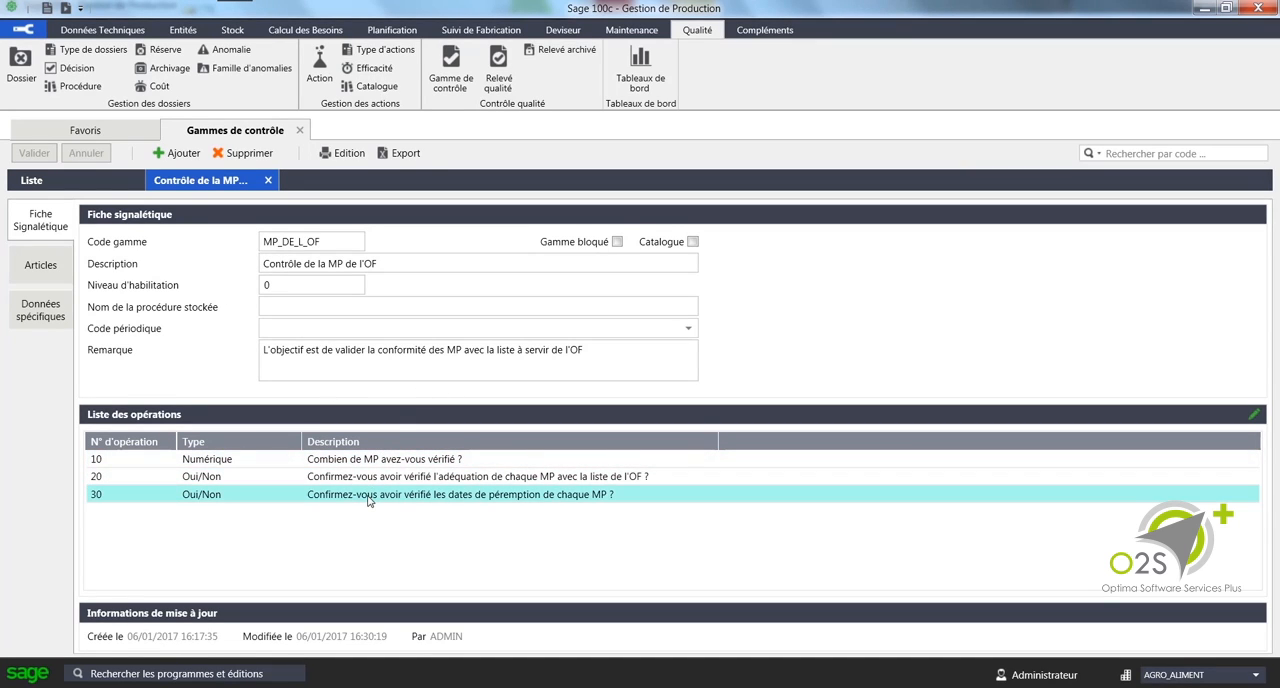
left_click(359, 482)
left_click(333, 457)
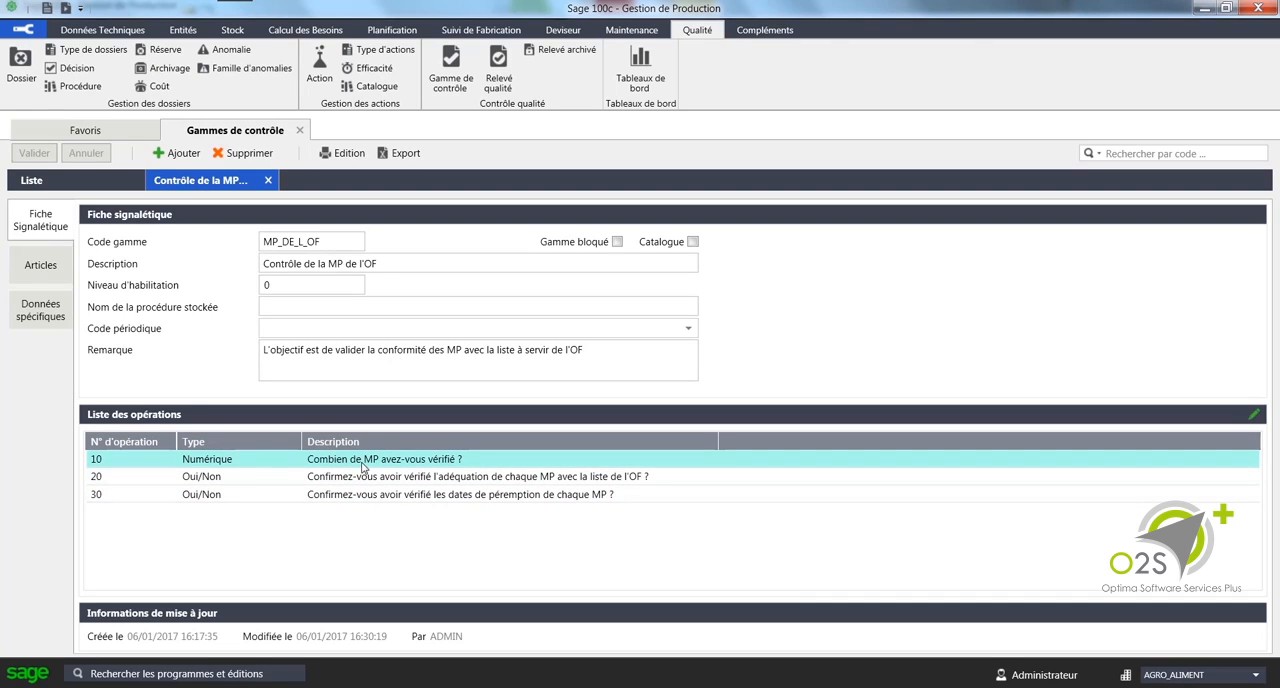
left_click(354, 480)
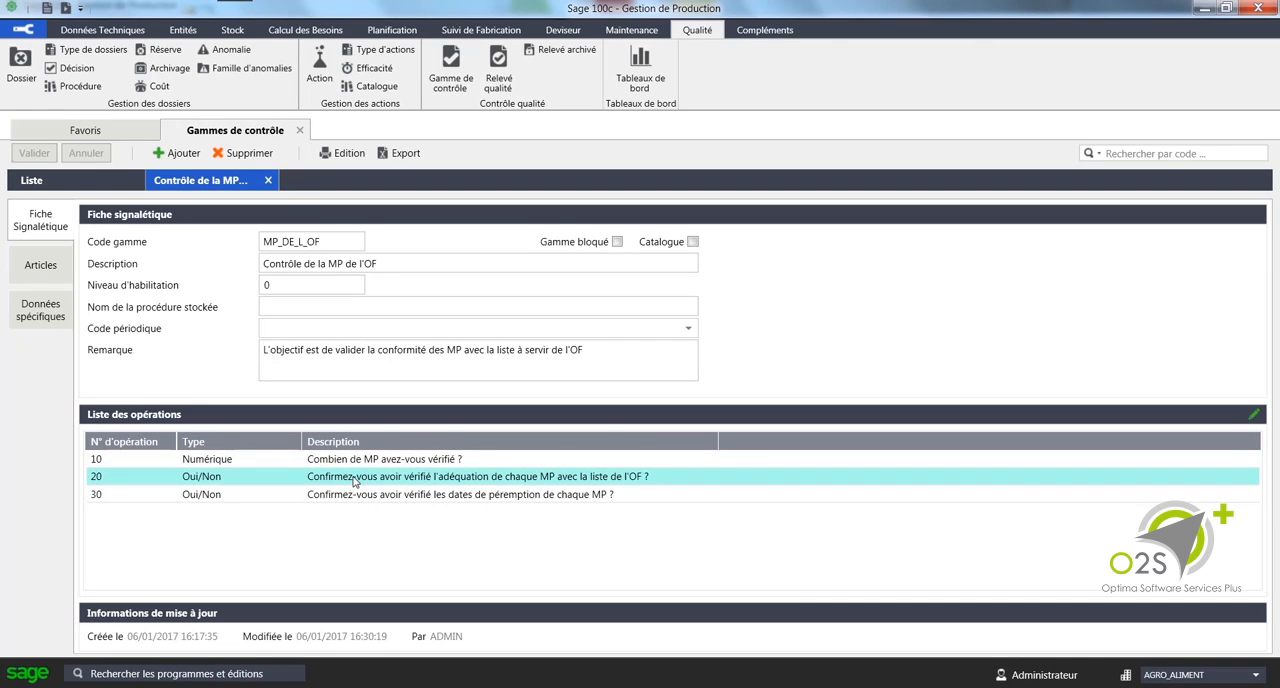
left_click(350, 495)
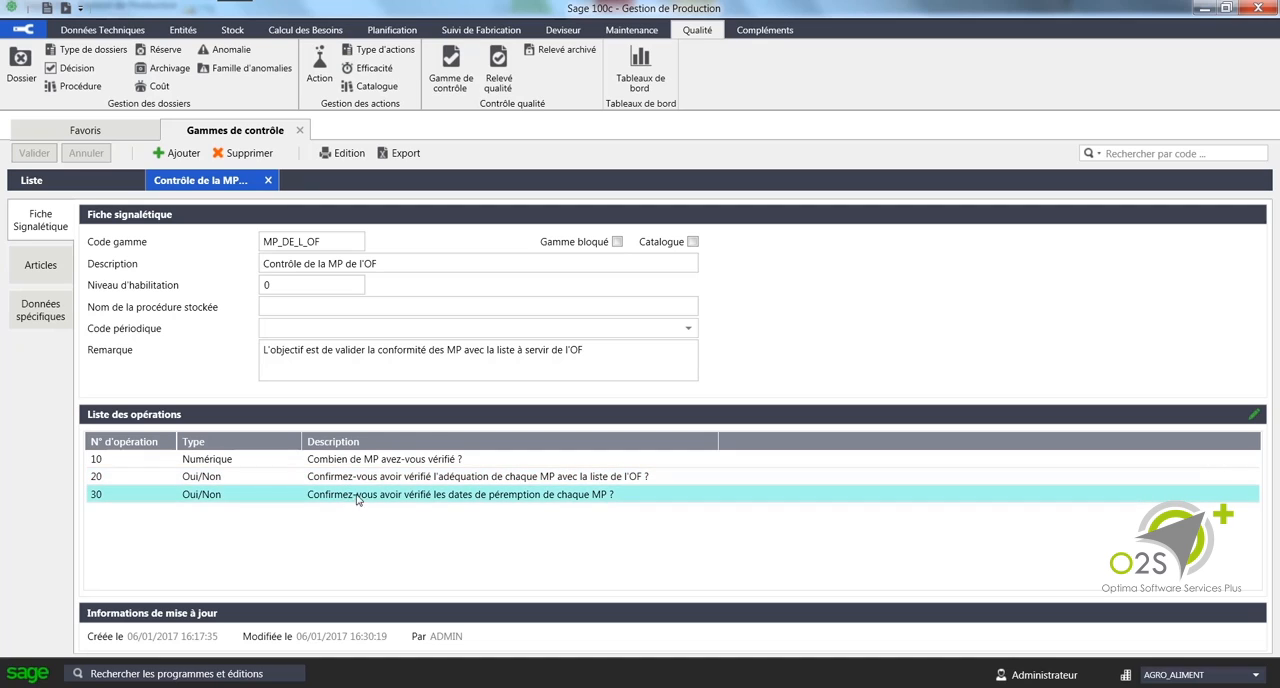
Step: Check the answer type and tolerance range in the details of operation 10, "Combien de MP avez-vous vérifié ?"
left_click(352, 480)
left_click(362, 463)
double_click(365, 463)
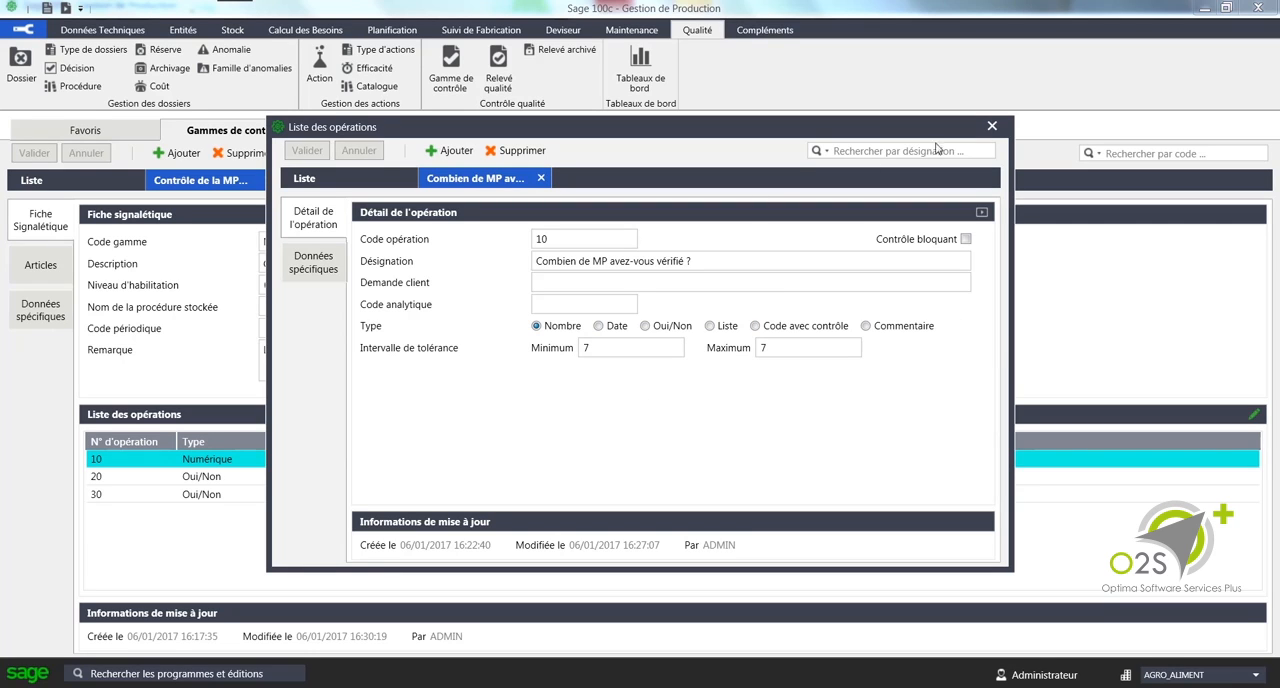
left_click(992, 127)
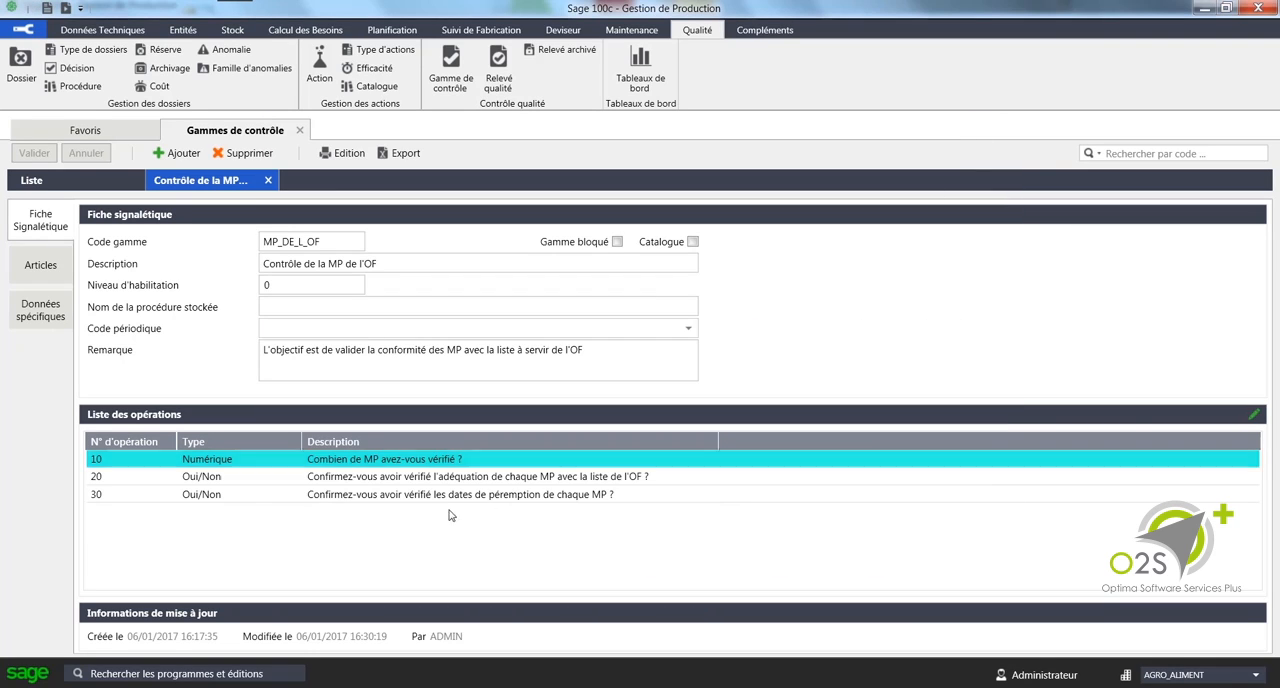
Step: Check which articles are linked to the MP_DE_L_OF control plan, and close the plan and its list
left_click(41, 266)
left_click(157, 262)
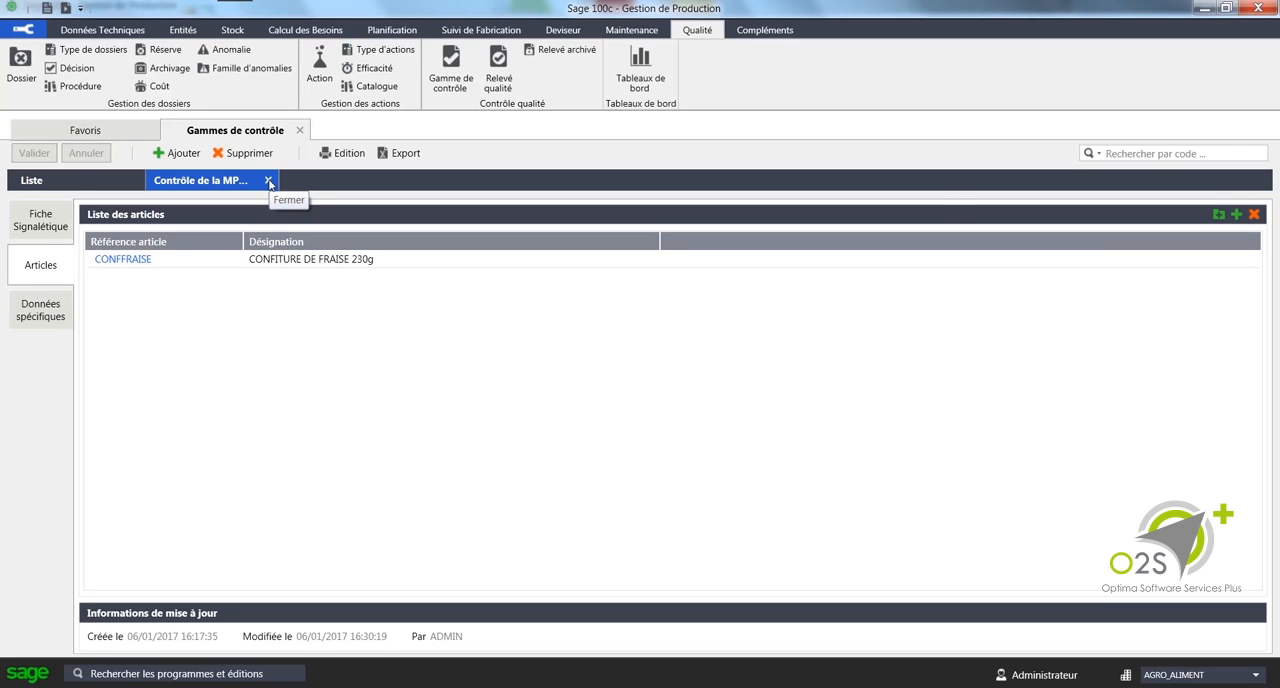
left_click(268, 181)
left_click(299, 130)
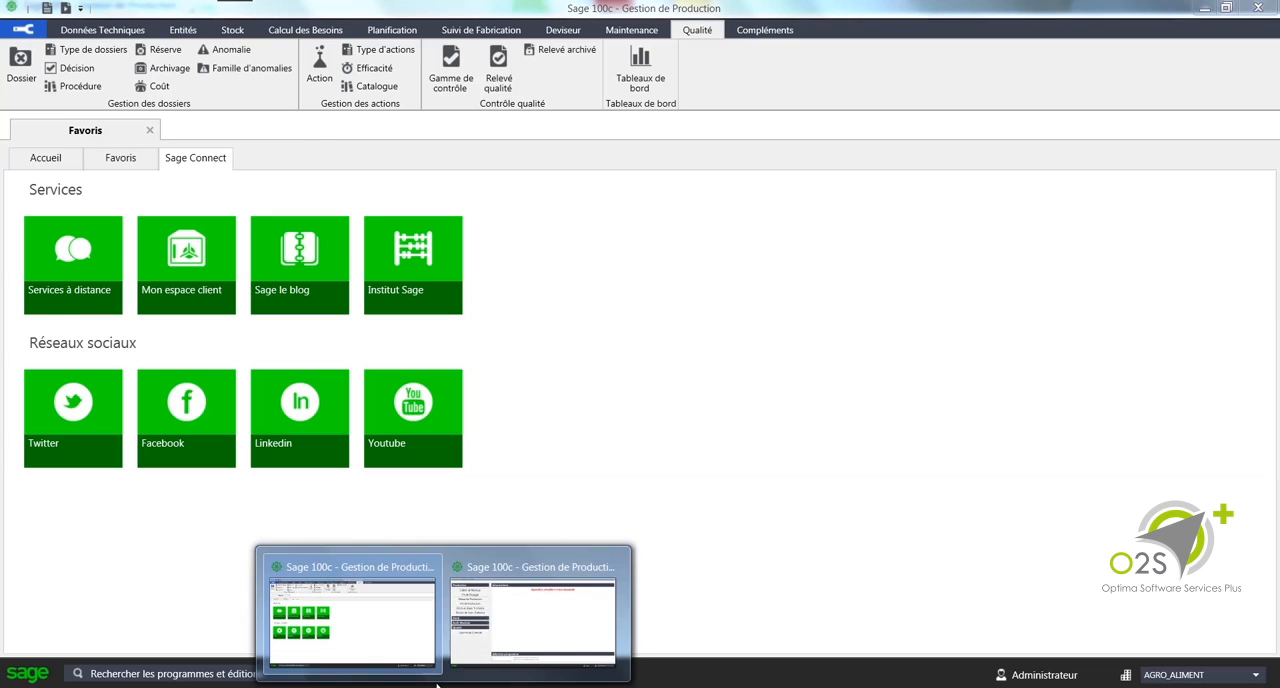
Step: Switch to the workshop data-entry window of Sage 100c, start the Gamme de Contrôle program and enter the operator's badge number
left_click(490, 629)
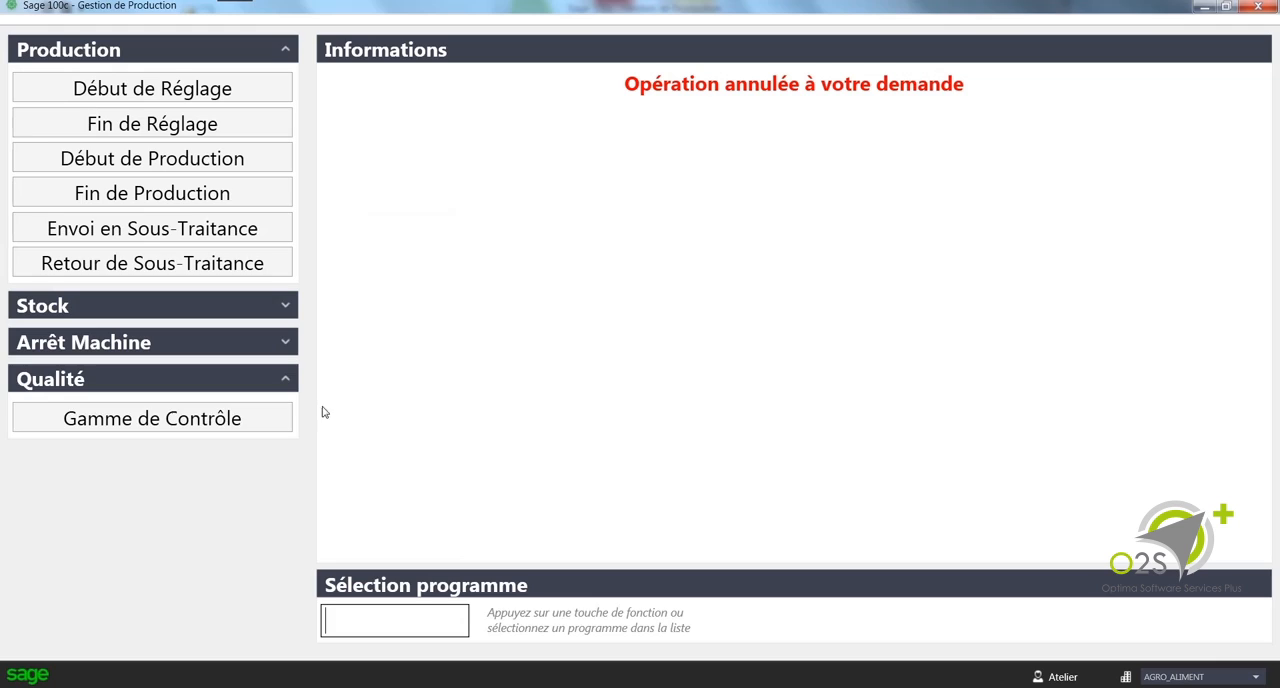
left_click(172, 423)
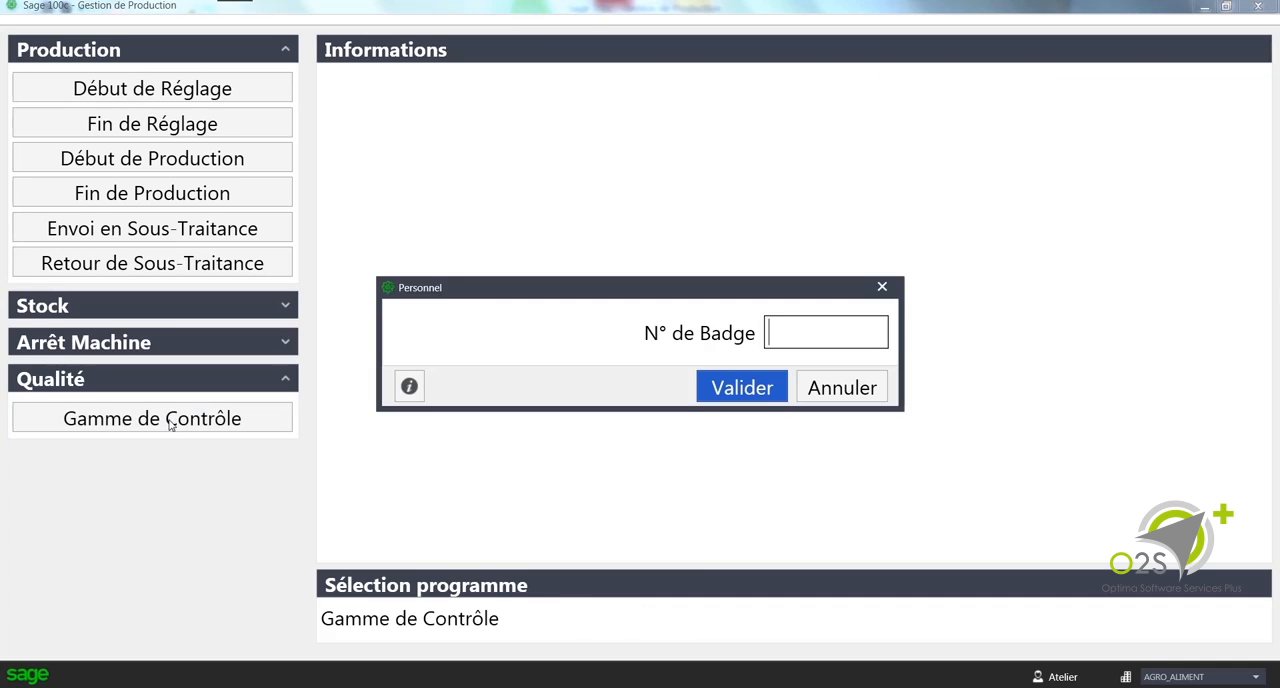
type("01")
key("Return")
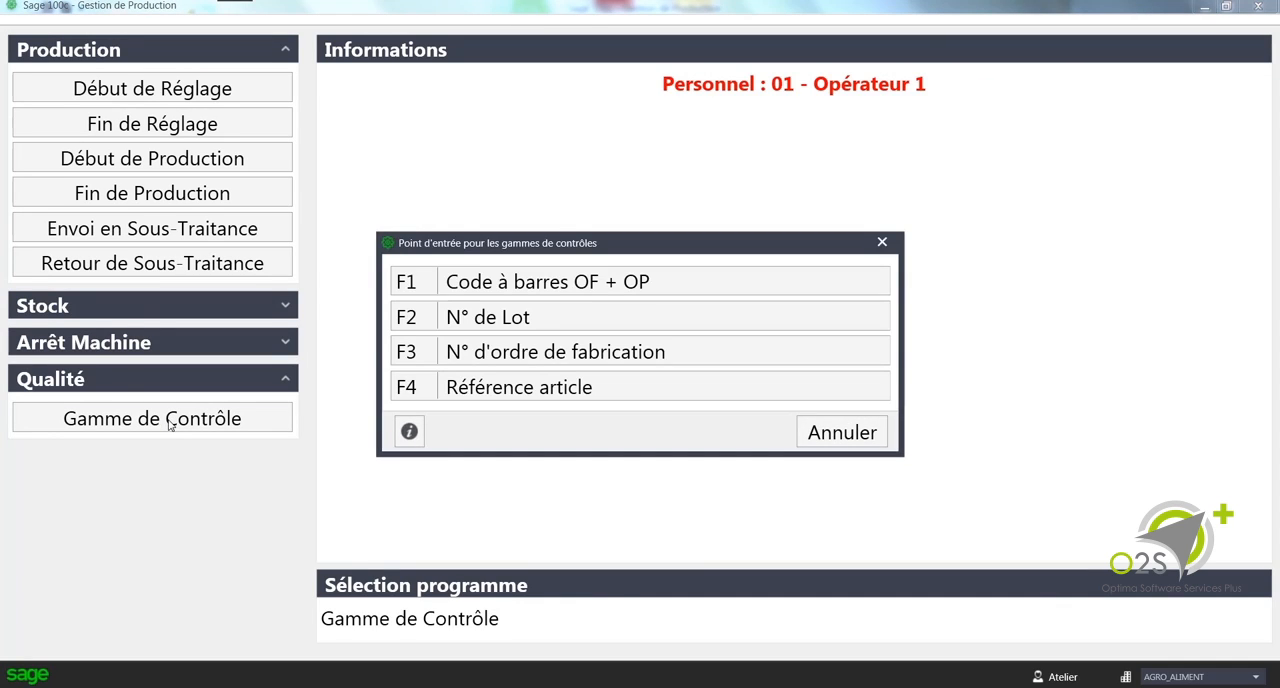
Step: Select the CONFFRAISE manufacturing order with 1700 remaining by order number, and start its "Contrôle de la MP de l'OF" plan
left_click(580, 365)
left_click(507, 280)
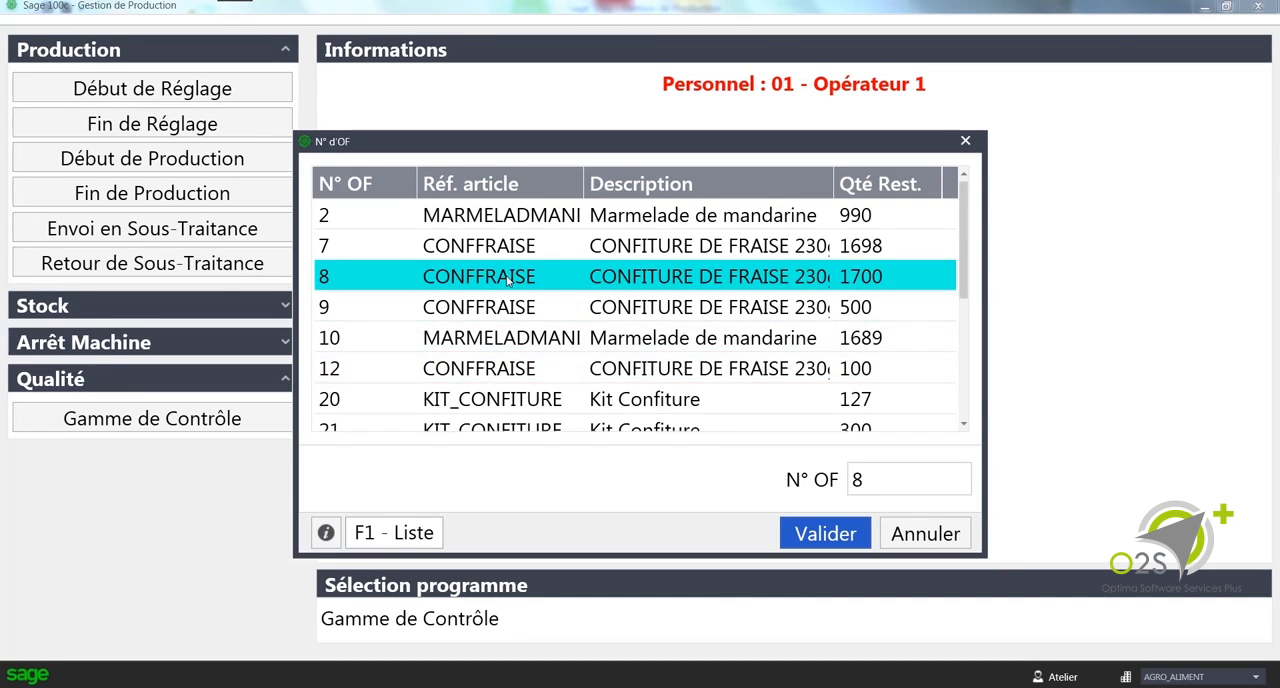
left_click(822, 533)
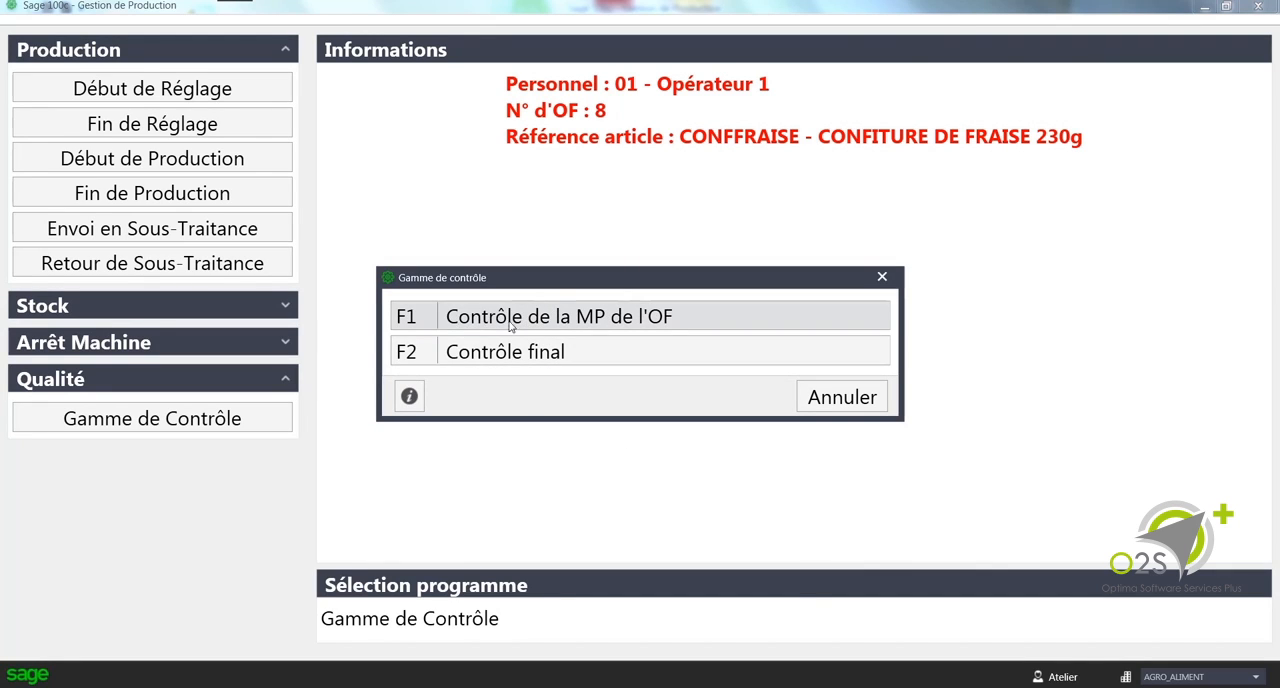
left_click(614, 317)
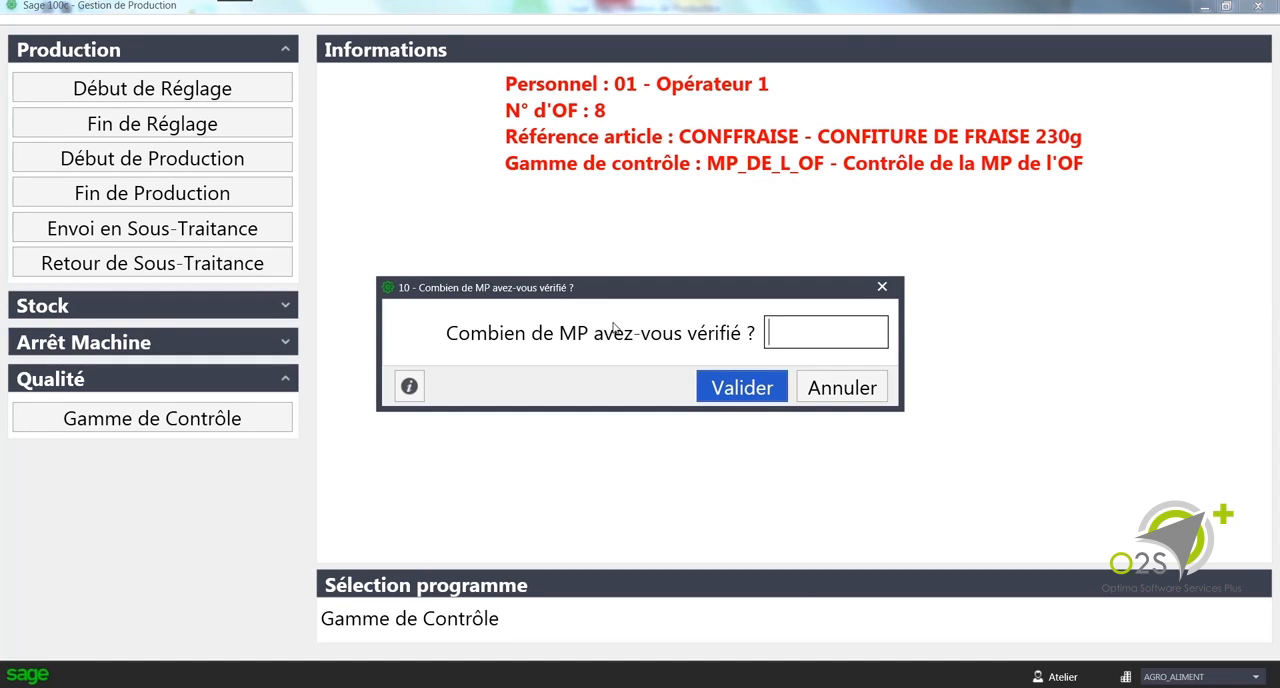
Step: Record 7 raw materials verified, answer Oui to the order-list match and expiry-date checks, and validate the control entry
type("7")
key("Return")
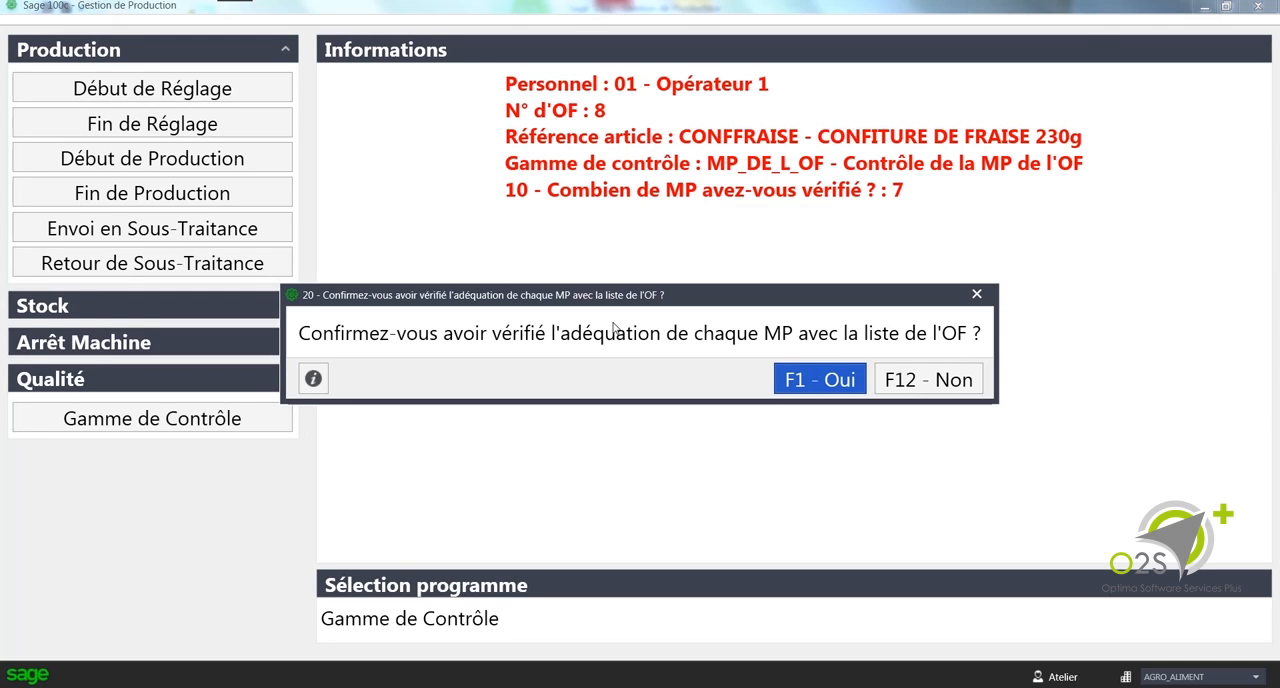
left_click(793, 380)
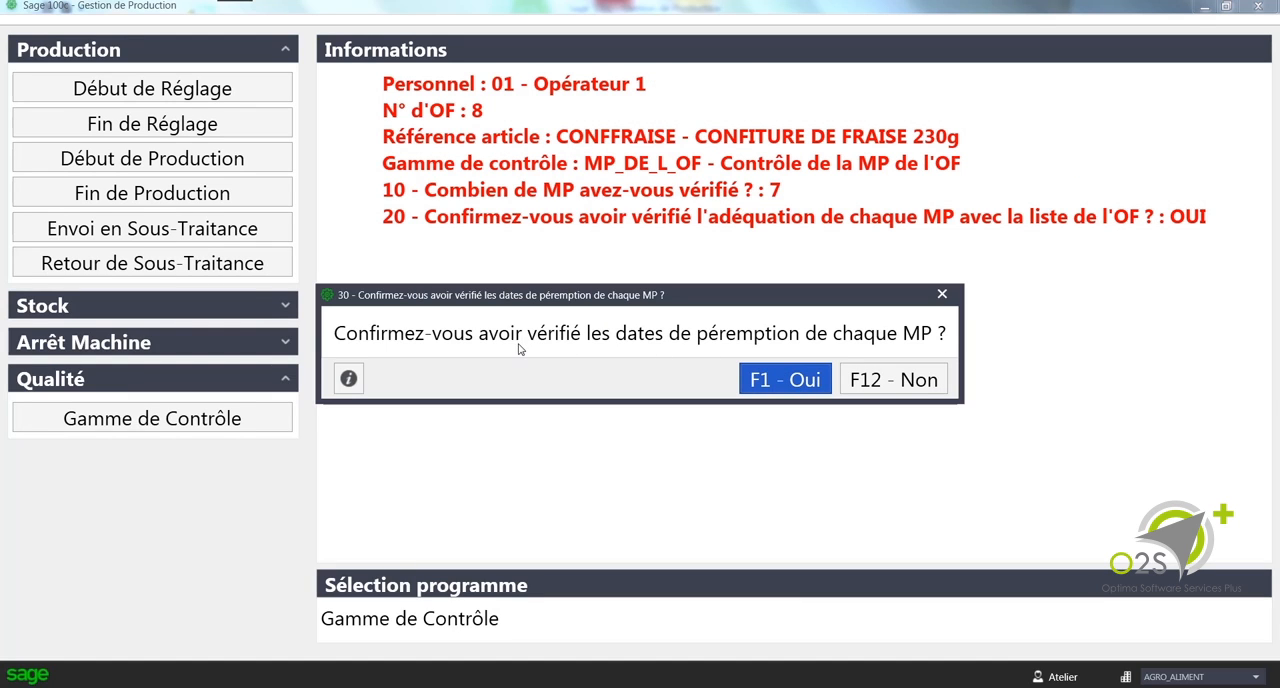
left_click(786, 381)
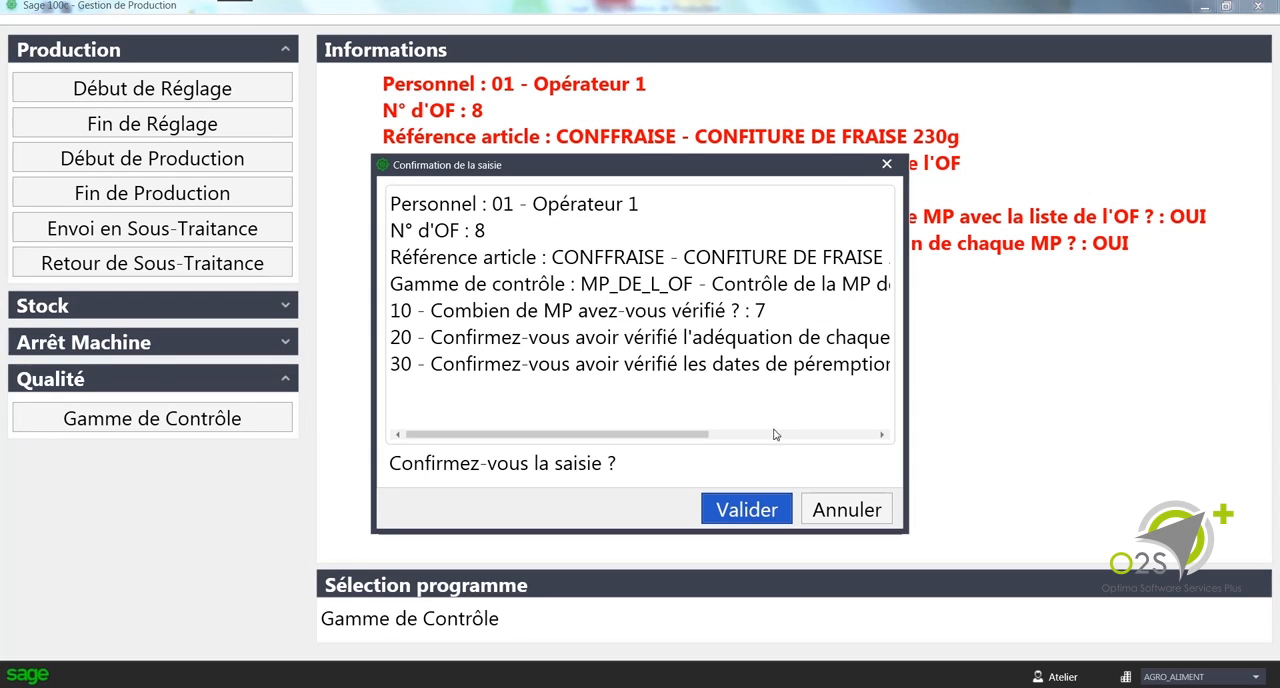
left_click(754, 513)
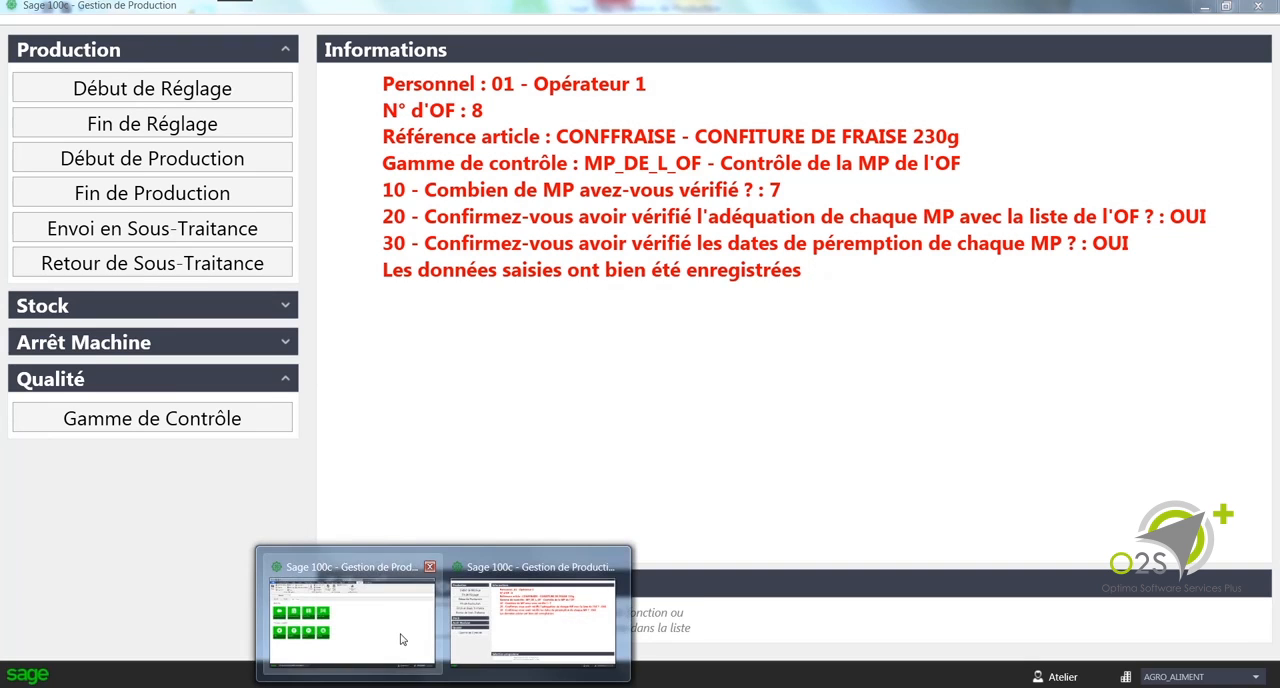
Step: Switch to the Sage 100c administrator window, review the CONFFRAISE quality record for the MP_DE_L_OF plan, and close the quality records
left_click(398, 625)
left_click(510, 66)
left_click(512, 124)
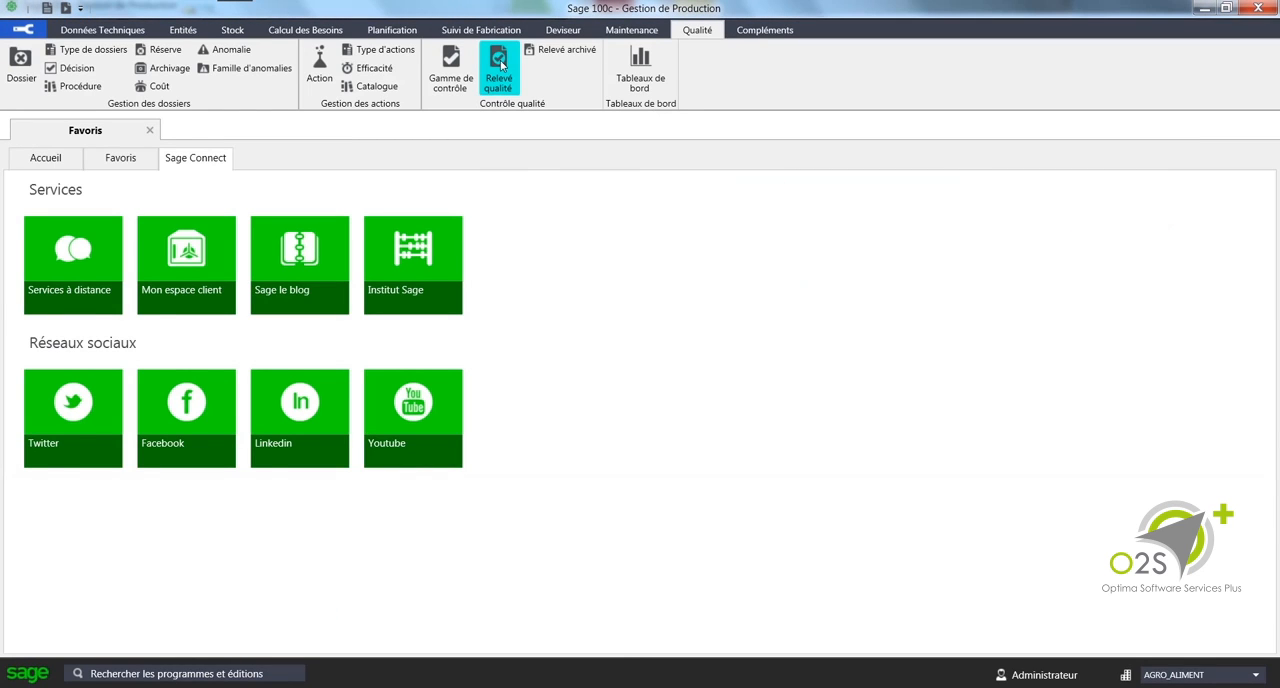
double_click(387, 322)
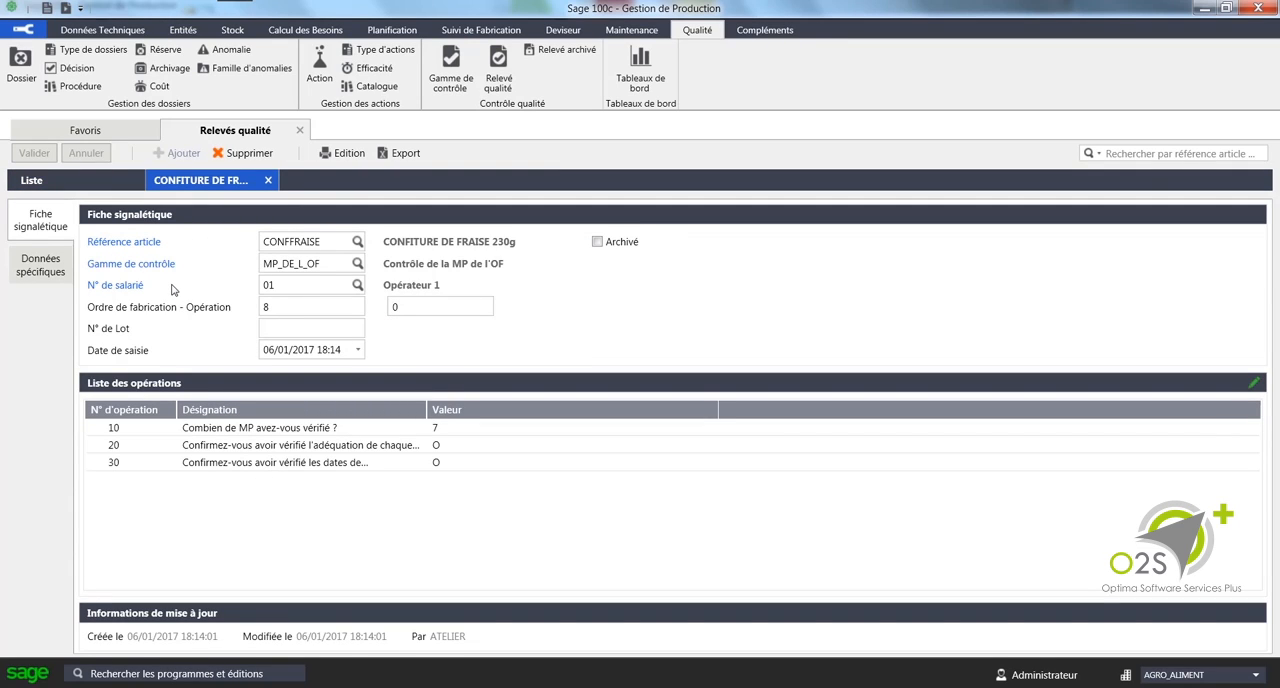
left_click(300, 132)
Step: Run a traceability search for lot LOT1 of article JUSCONCITR, Jus concentré de citron
left_click(474, 31)
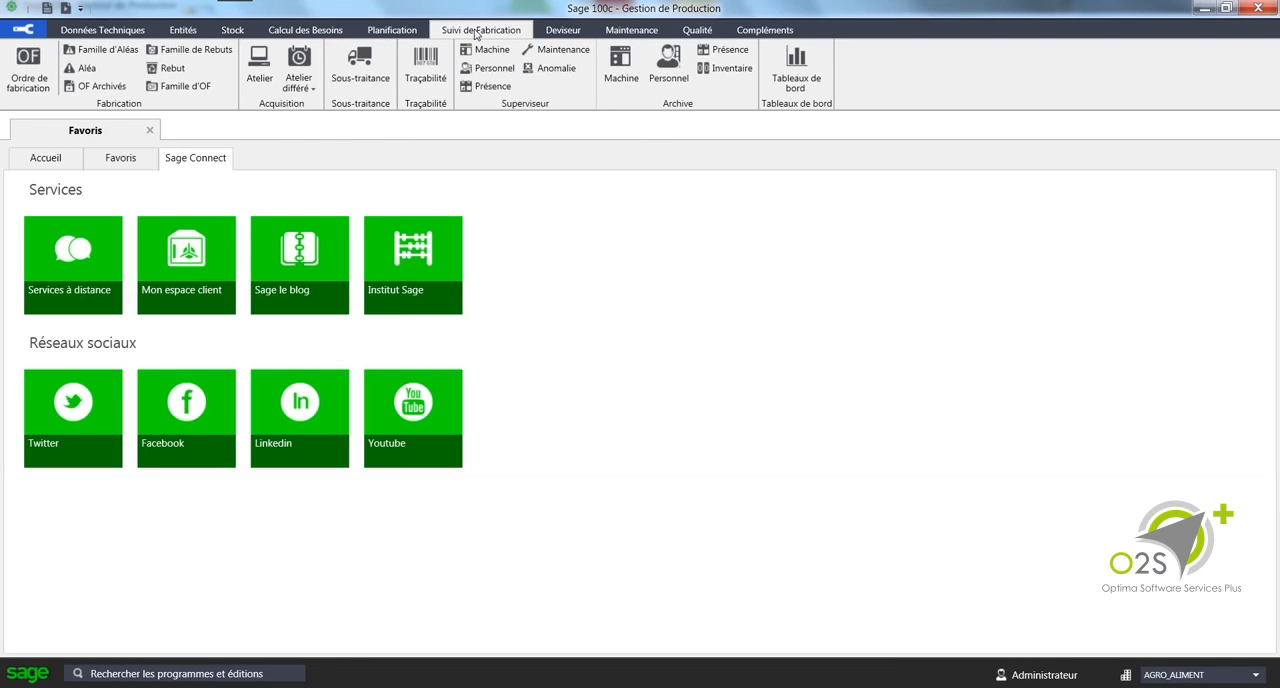
left_click(426, 68)
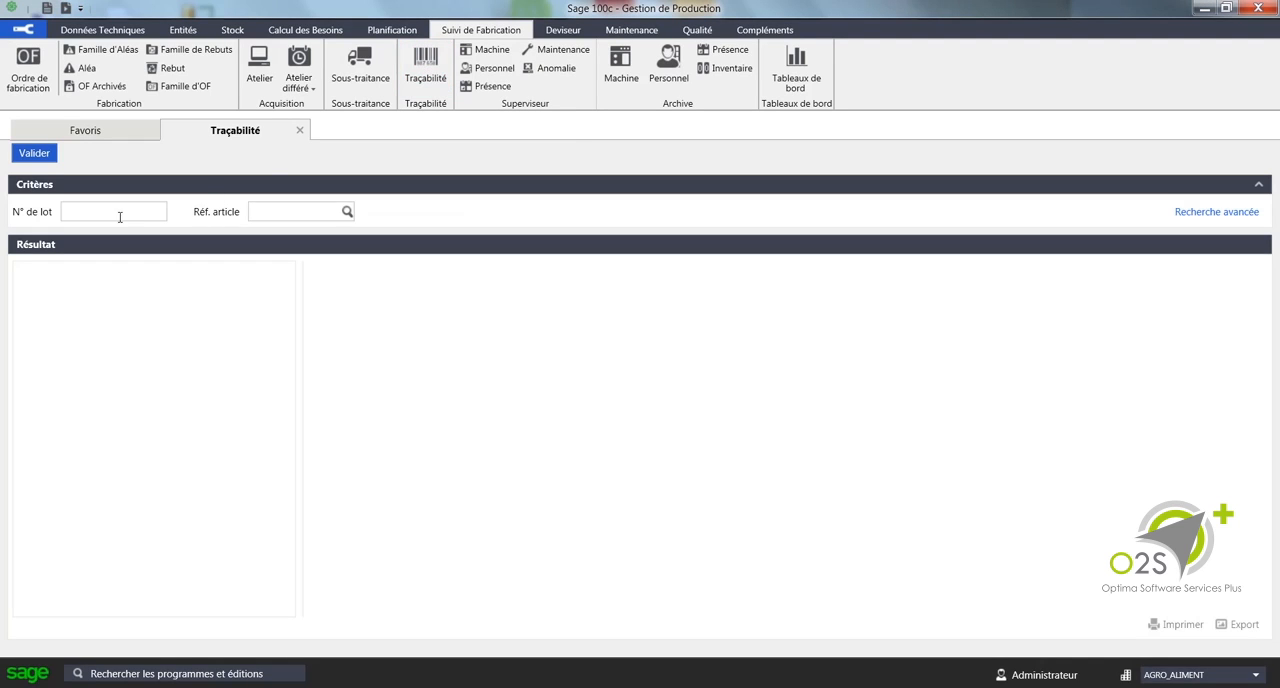
left_click(121, 213)
type("LO")
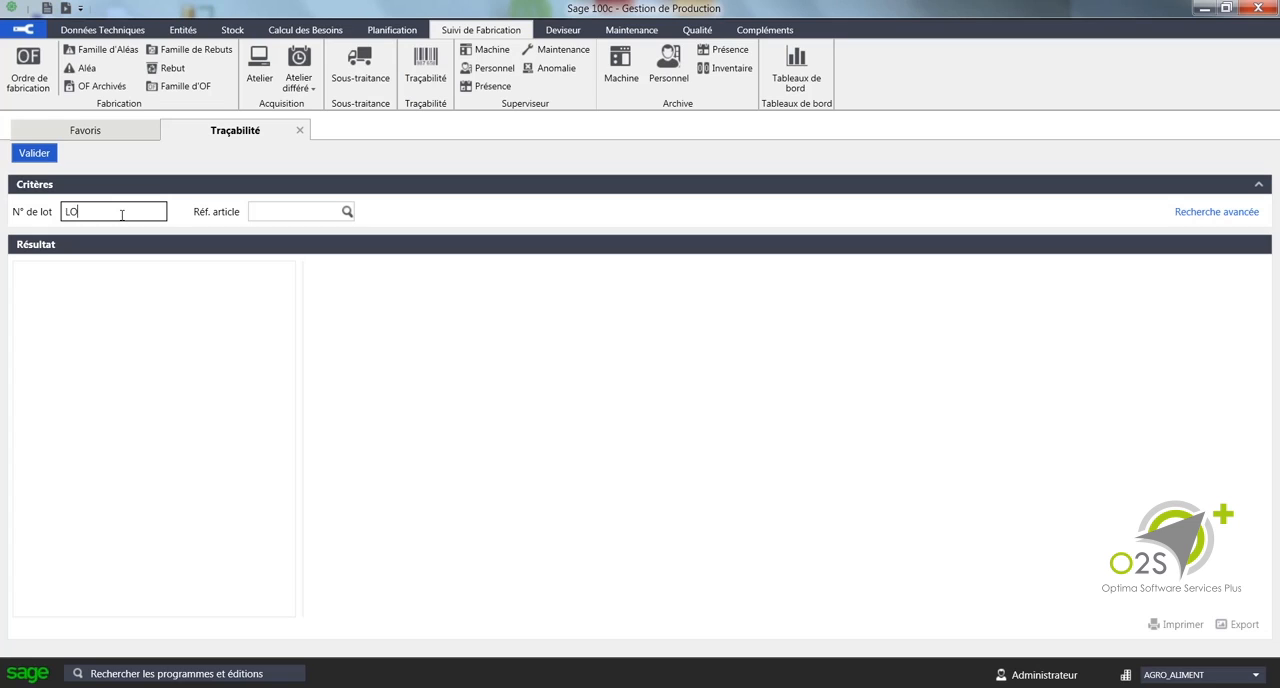
type("T1")
key("Tab")
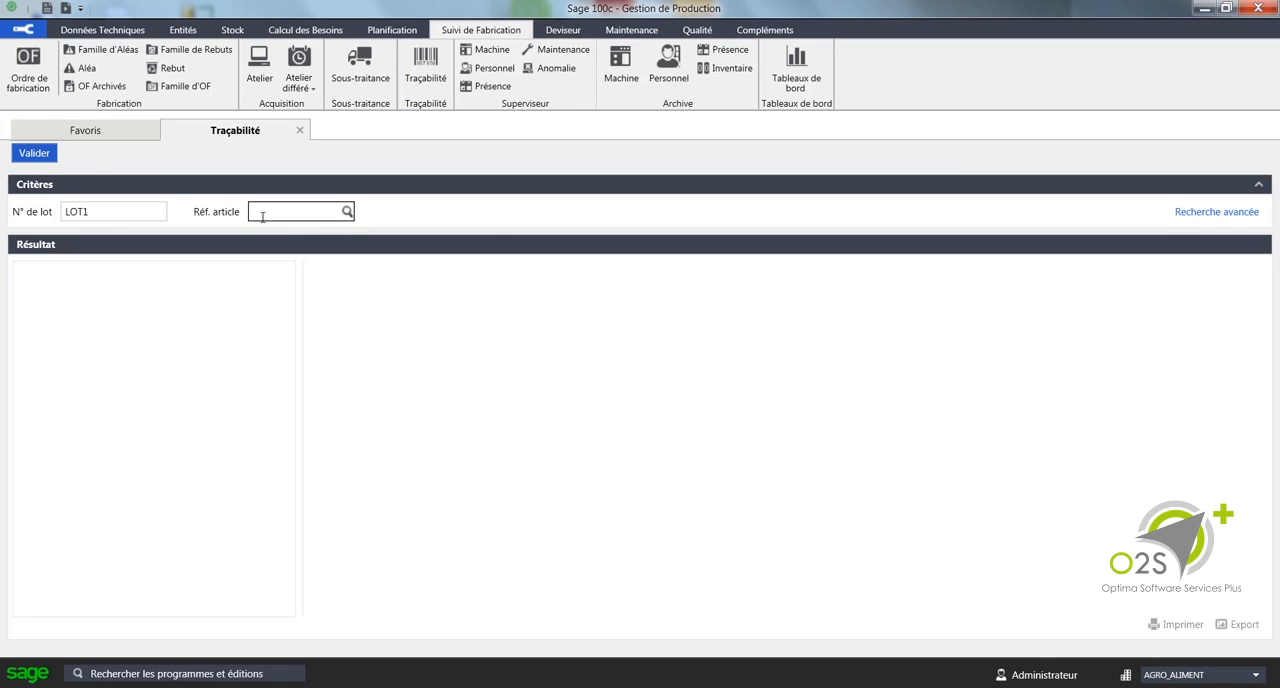
left_click(347, 214)
left_click(451, 209)
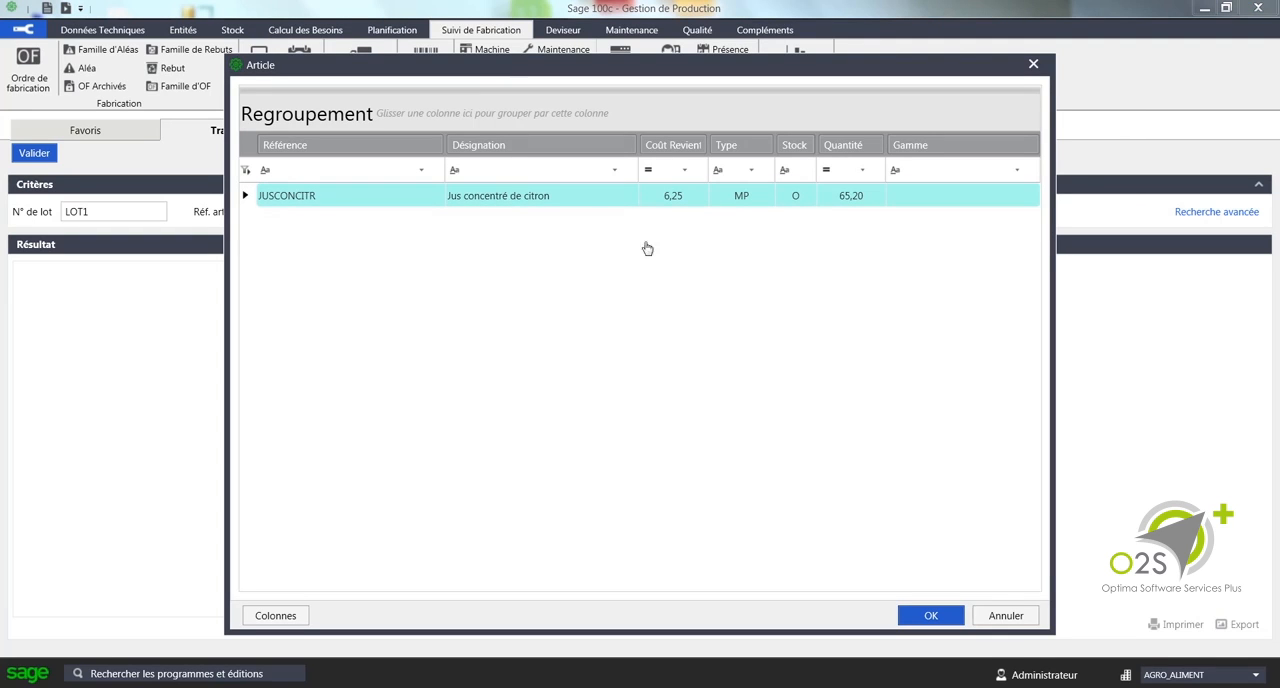
left_click(930, 617)
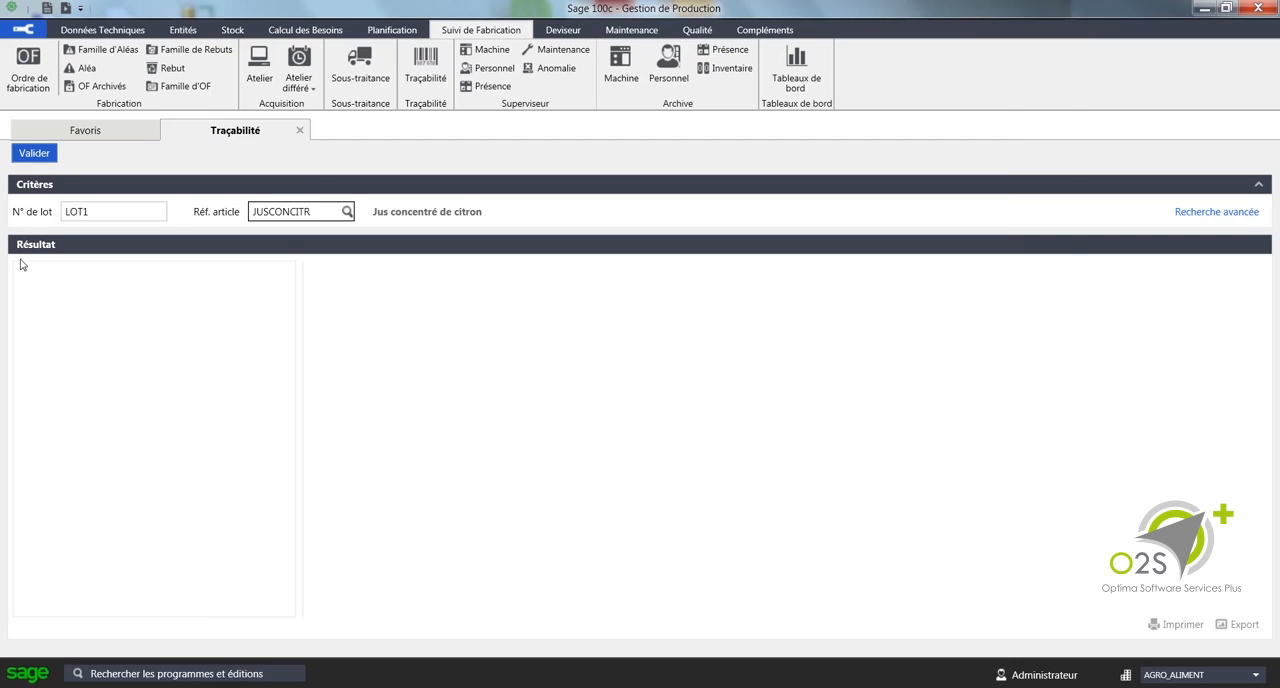
left_click(34, 155)
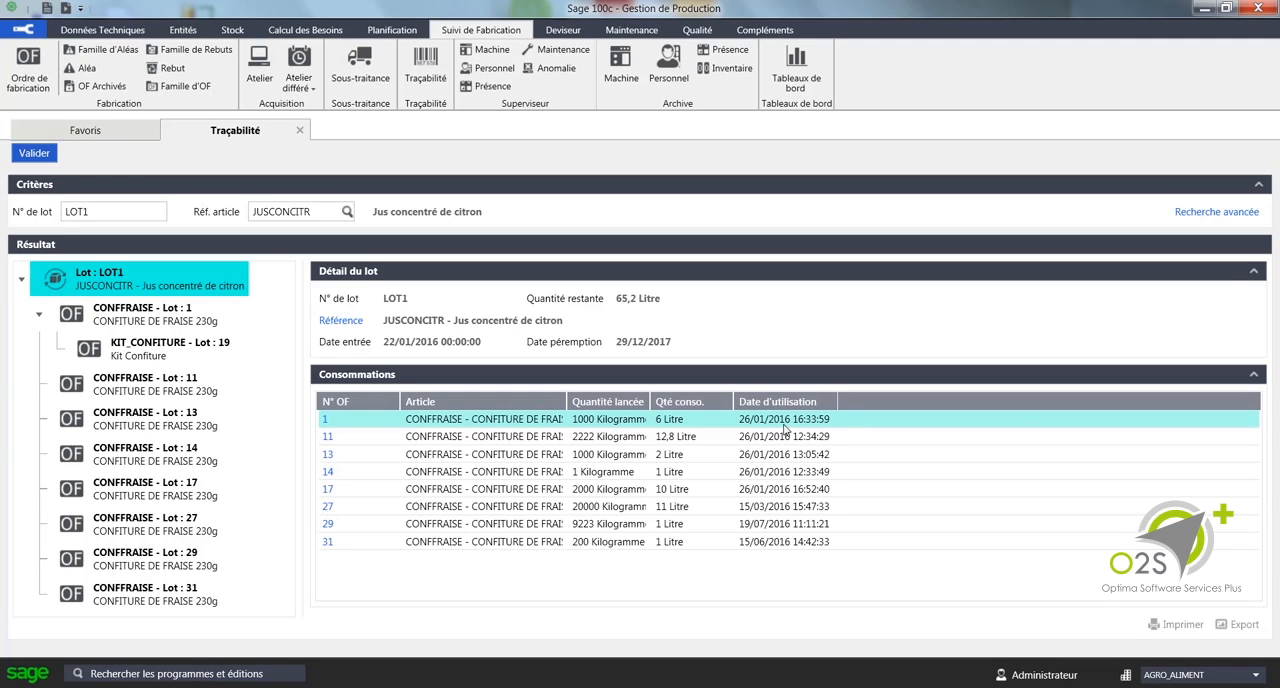
Step: Examine the source components and consumptions of CONFFRAISE lot 1, collapsing its lot and manufacturing details, and close the traceability search
left_click(173, 319)
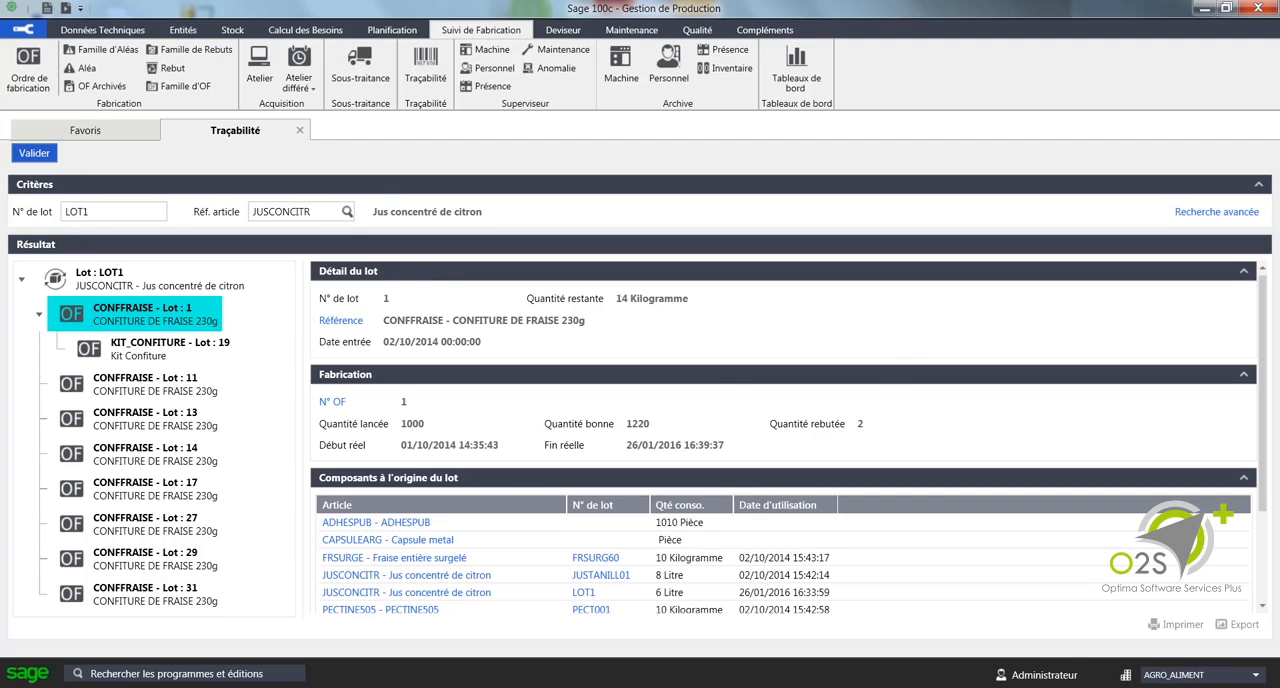
left_click(1243, 271)
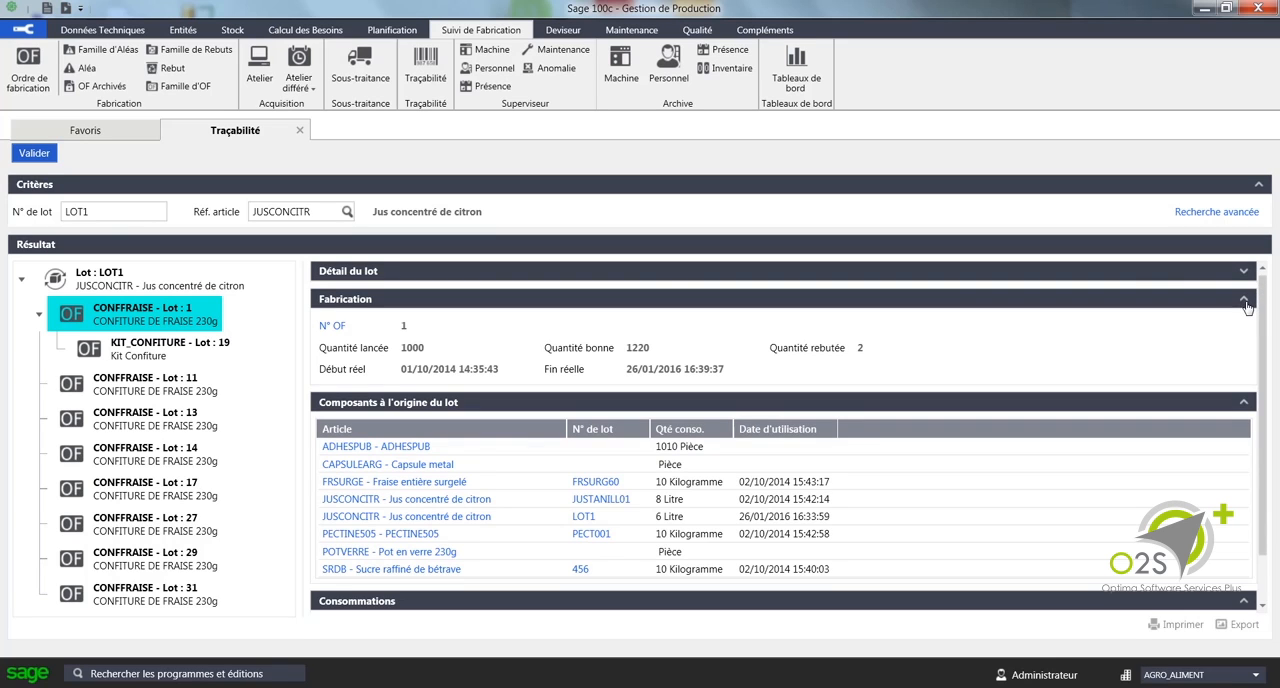
left_click(1246, 305)
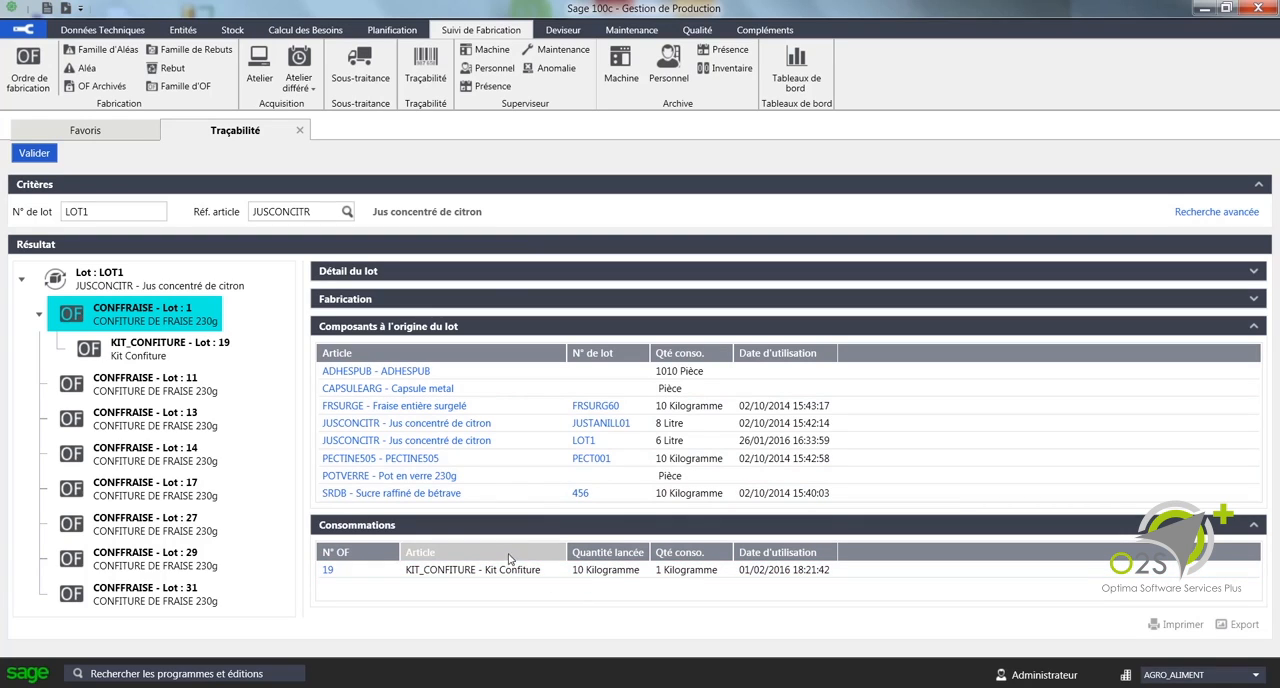
left_click(422, 570)
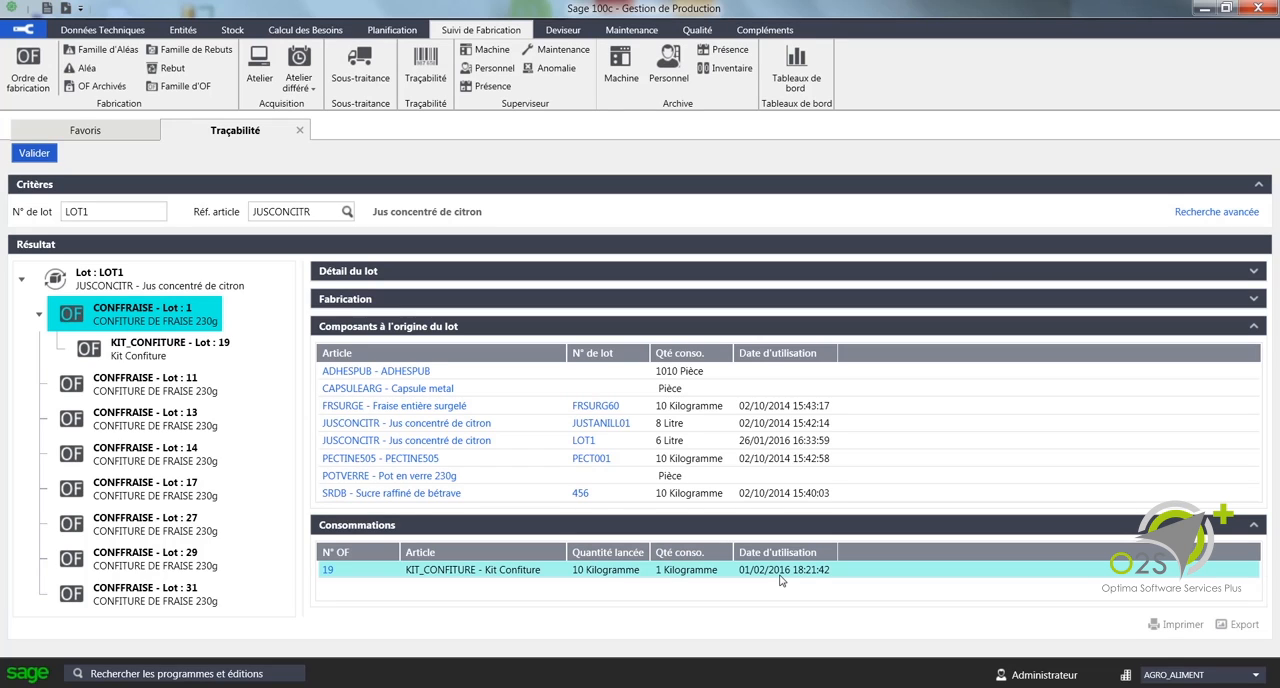
left_click(299, 133)
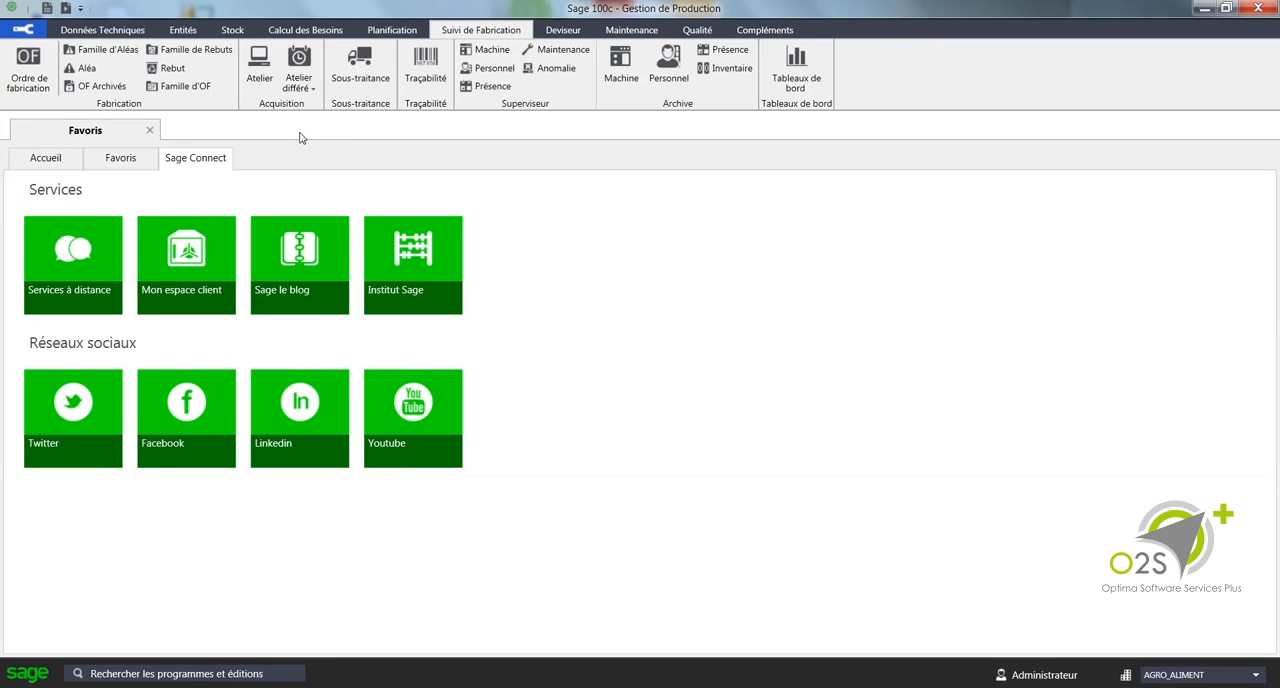